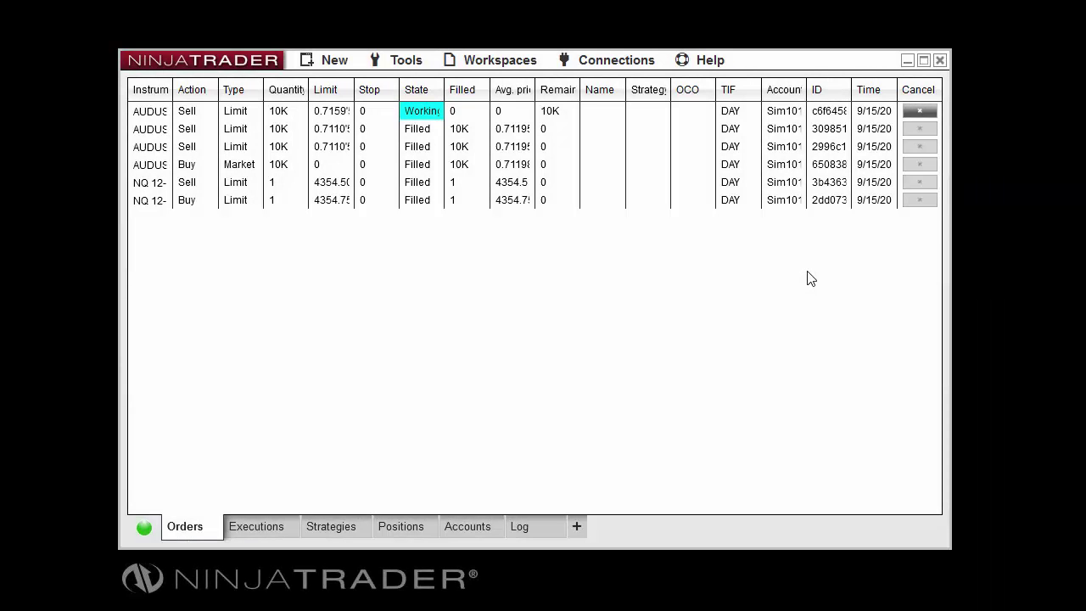
Step: Create a new chart via New > Chart and drop down its Instrument list
{"action": "left_click", "coordinate": [348, 61]}
{"action": "left_click", "coordinate": [377, 210]}
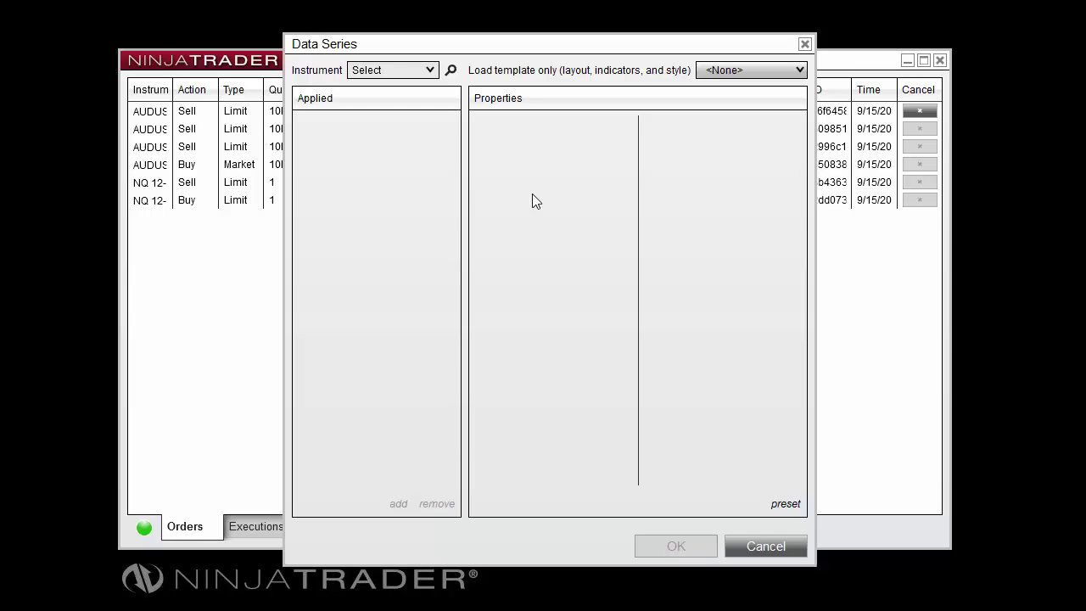
{"action": "left_click", "coordinate": [433, 75]}
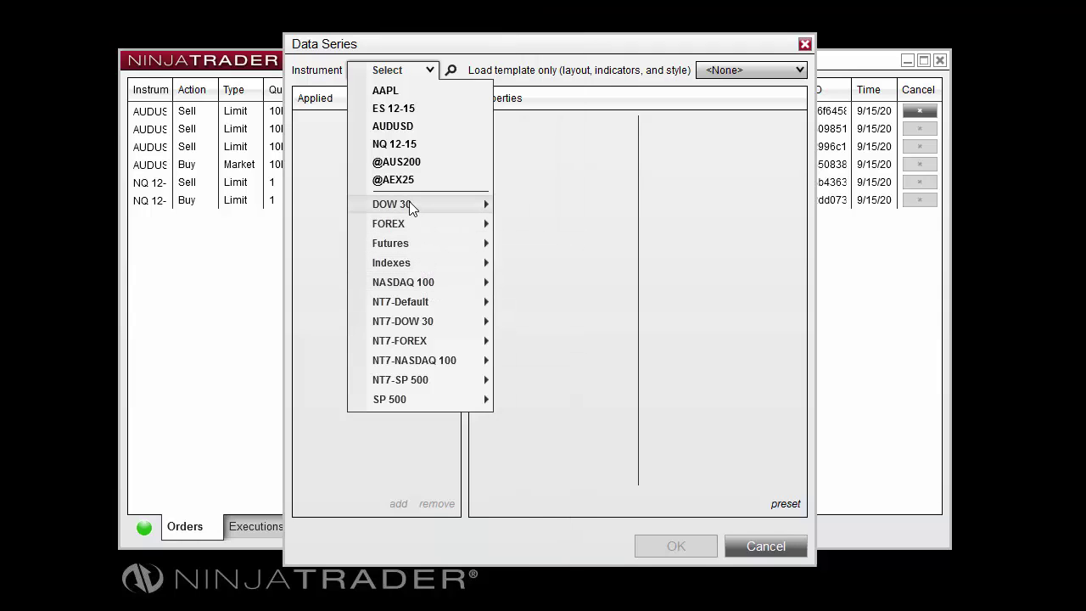
Step: Search stocks for 'aapl' and confirm AAPL as the chart's instrument
{"action": "left_click", "coordinate": [429, 69]}
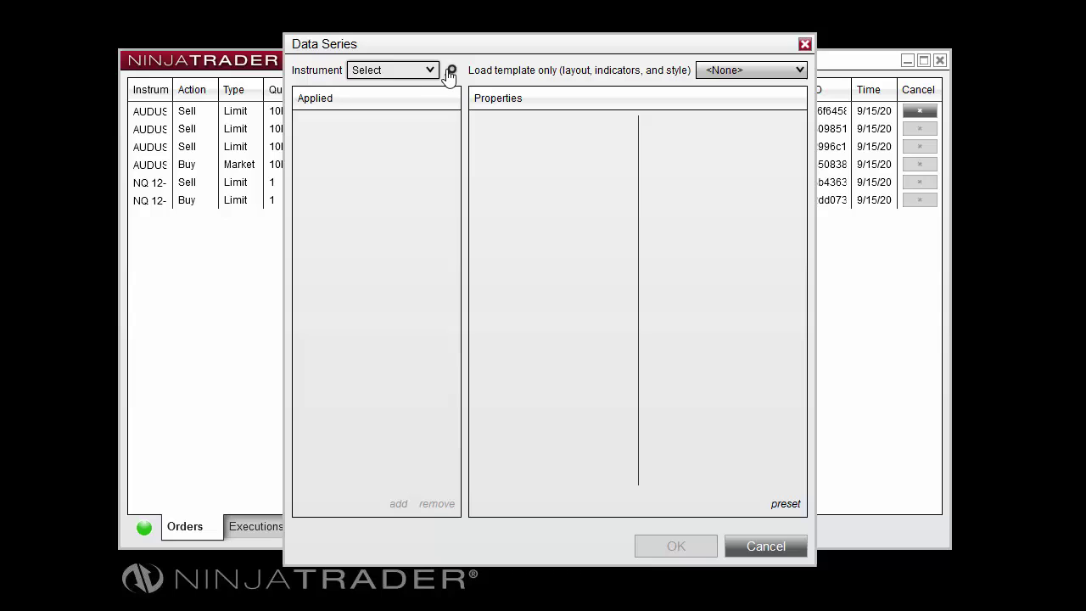
{"action": "left_click", "coordinate": [451, 72]}
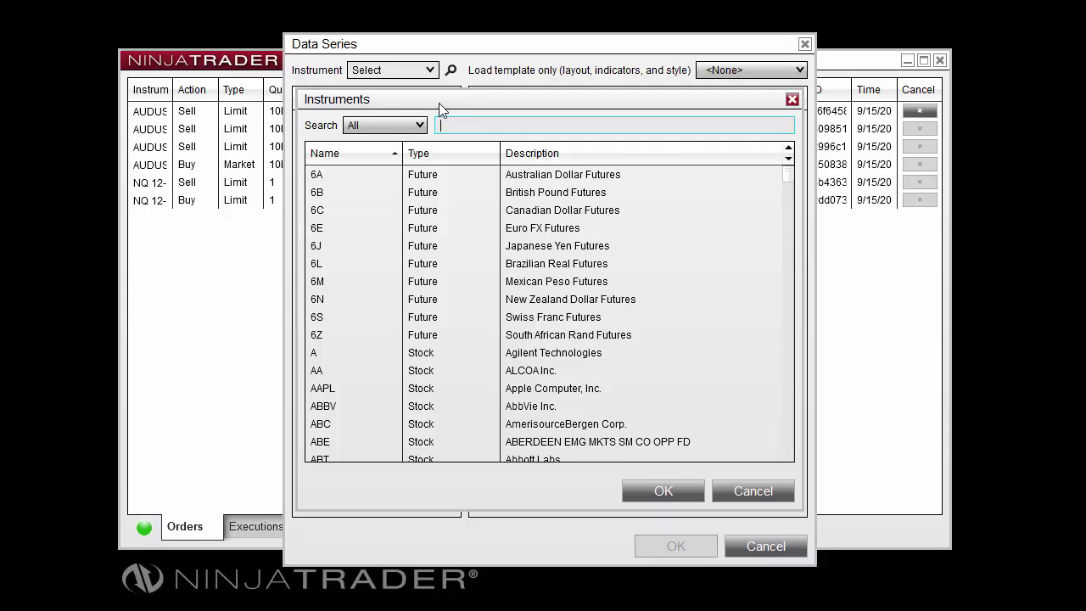
{"action": "left_click", "coordinate": [419, 125]}
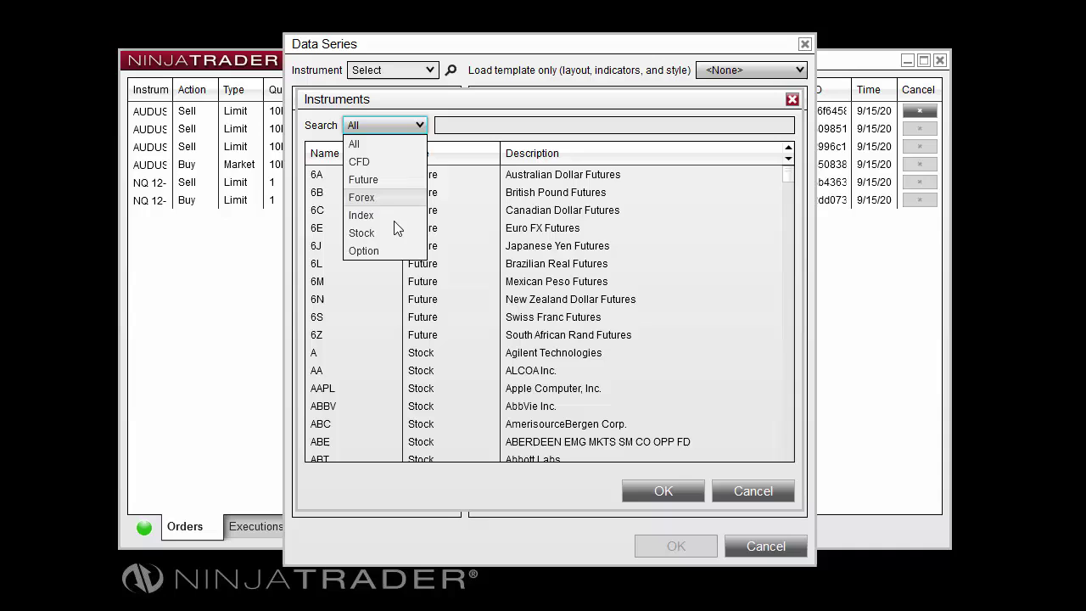
{"action": "left_click", "coordinate": [395, 231]}
{"action": "left_click", "coordinate": [442, 126]}
{"action": "type", "text": "a"}
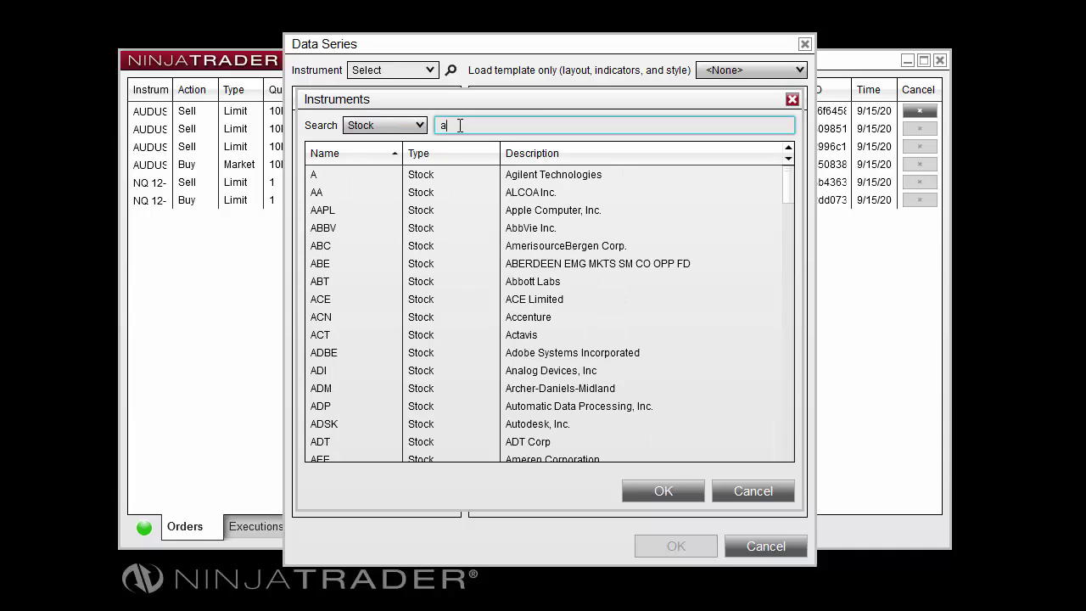
{"action": "type", "text": "apl"}
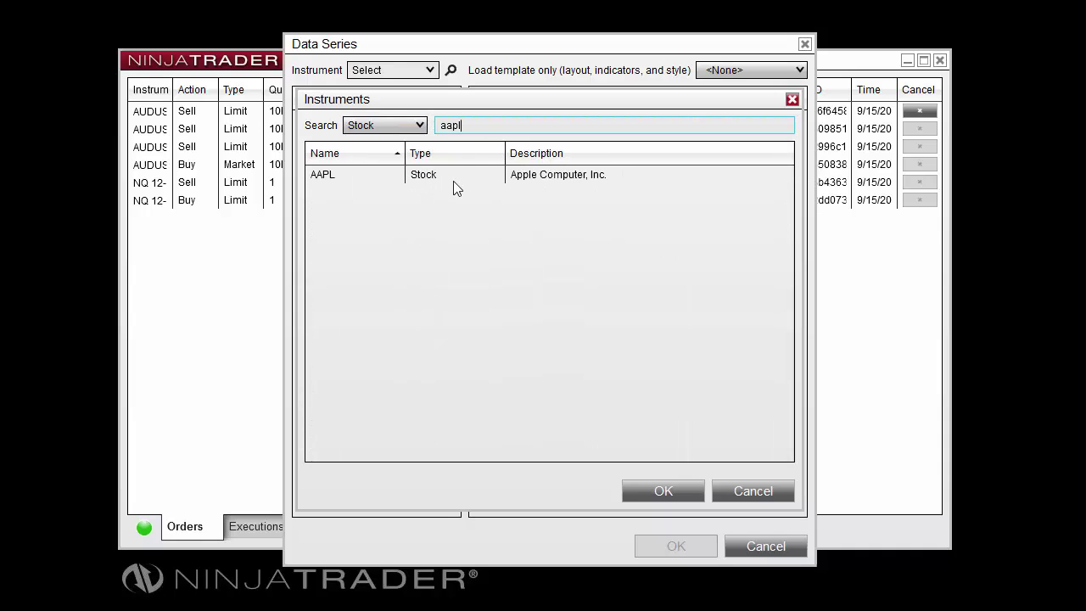
{"action": "left_click", "coordinate": [451, 177]}
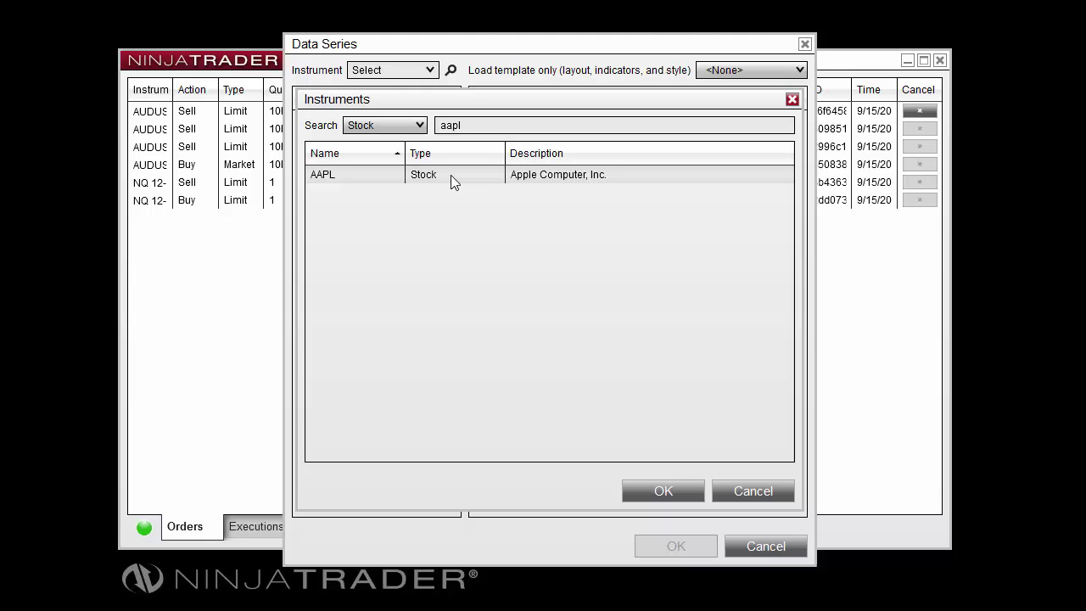
{"action": "left_click", "coordinate": [663, 491]}
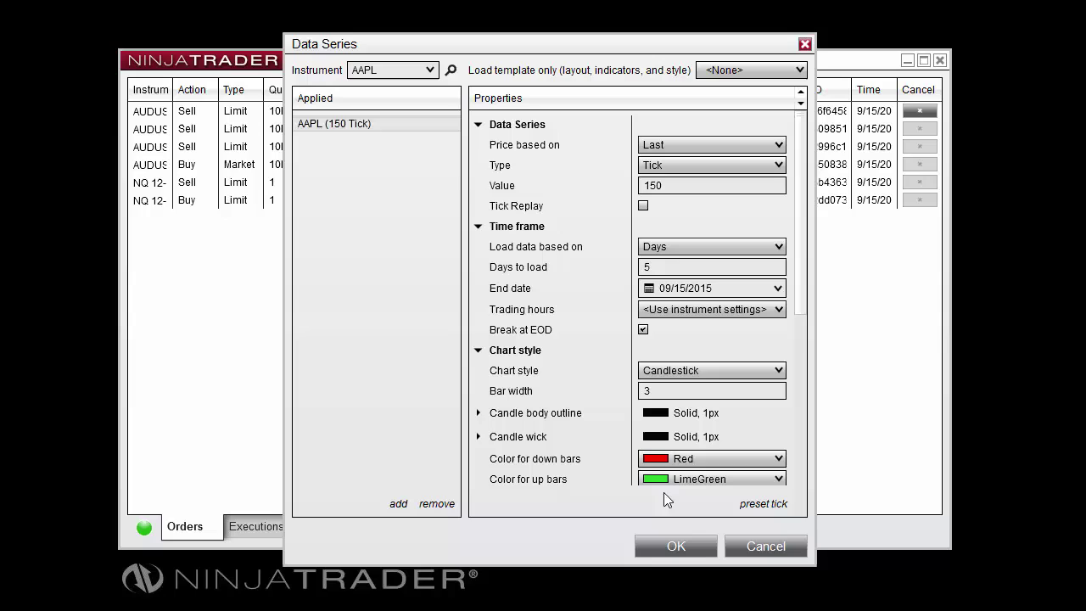
Step: Add AUDUSD as a second data series and switch it to minute bars
{"action": "left_click", "coordinate": [430, 71]}
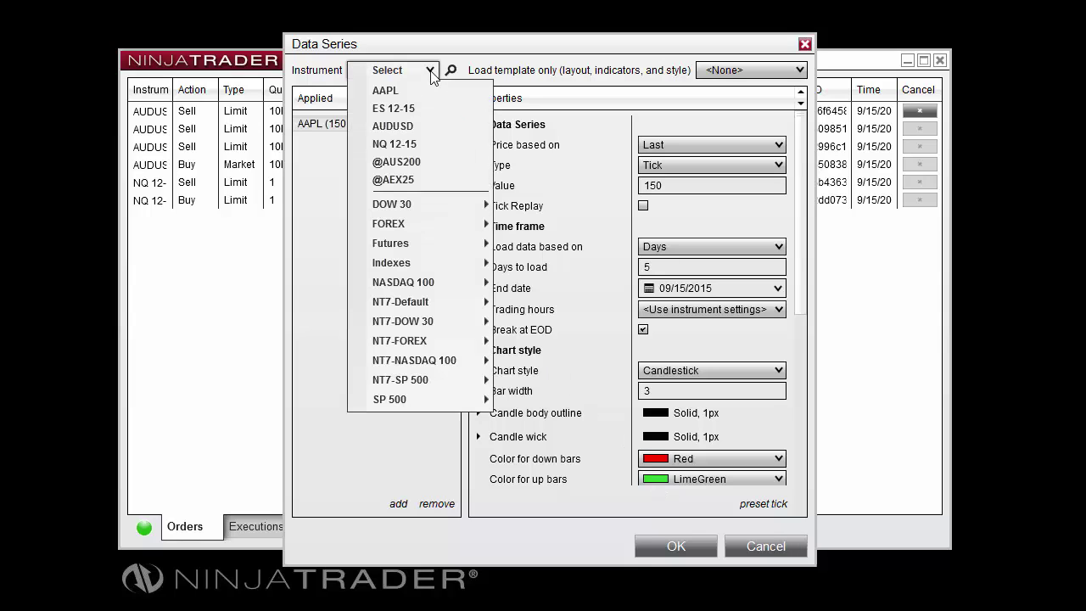
{"action": "left_click", "coordinate": [420, 127]}
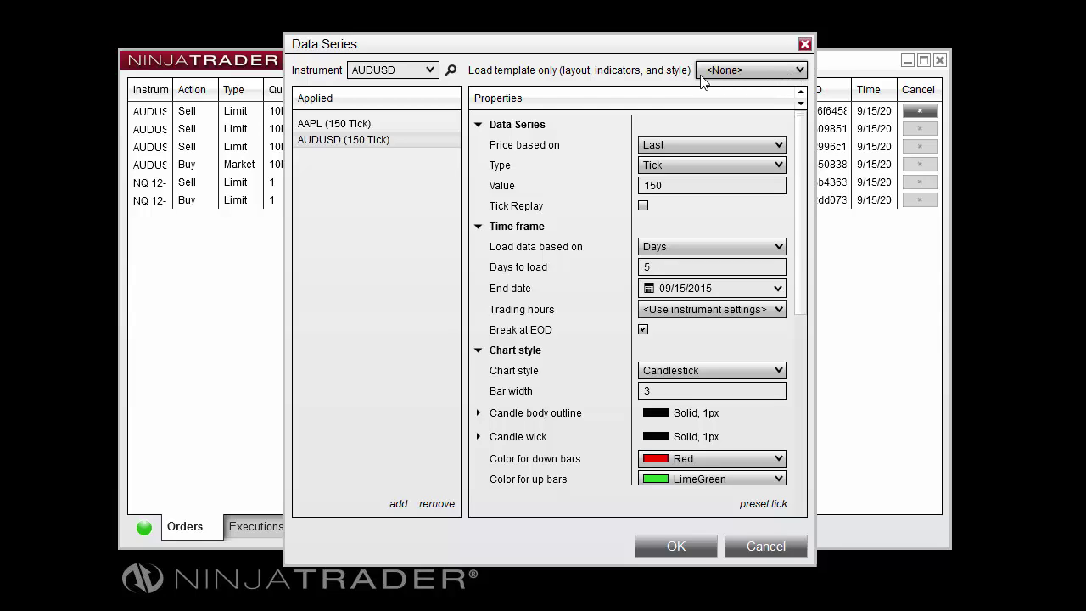
{"action": "mouse_move", "coordinate": [798, 134]}
{"action": "left_mouse_down"}
{"action": "mouse_move", "coordinate": [811, 195]}
{"action": "mouse_move", "coordinate": [812, 118]}
{"action": "left_mouse_up"}
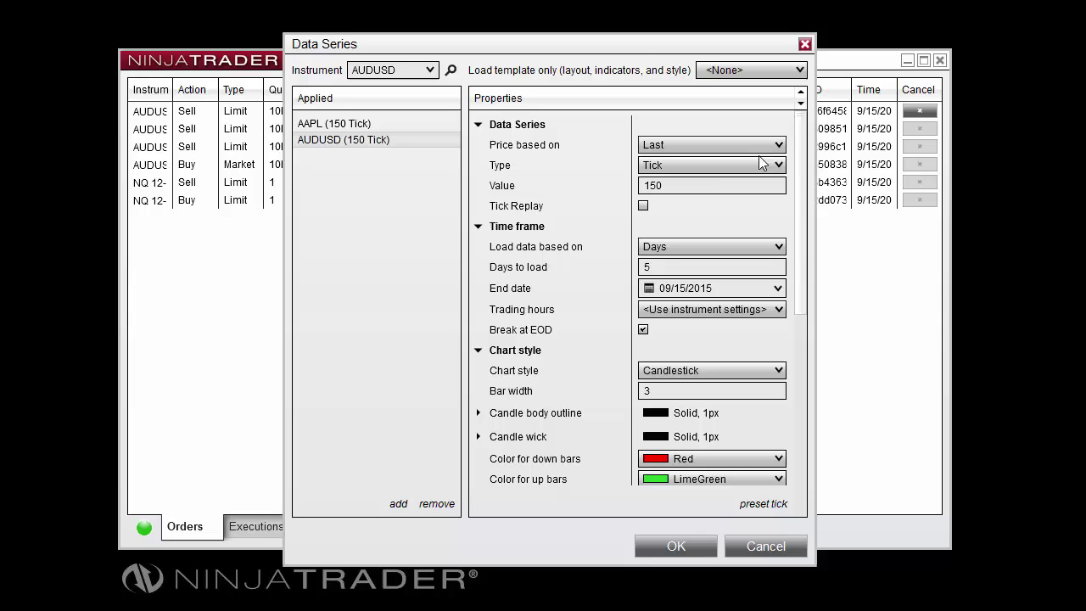
{"action": "left_click", "coordinate": [687, 185]}
{"action": "left_click_drag", "start_coordinate": [687, 185], "coordinate": [631, 181]}
{"action": "type", "text": "5"}
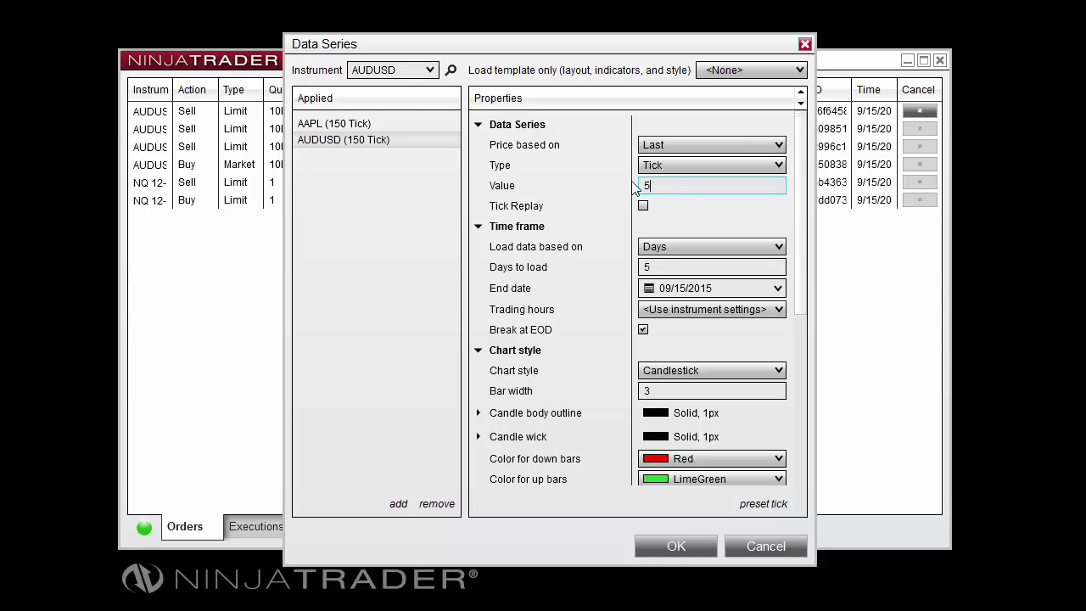
{"action": "left_click", "coordinate": [670, 164]}
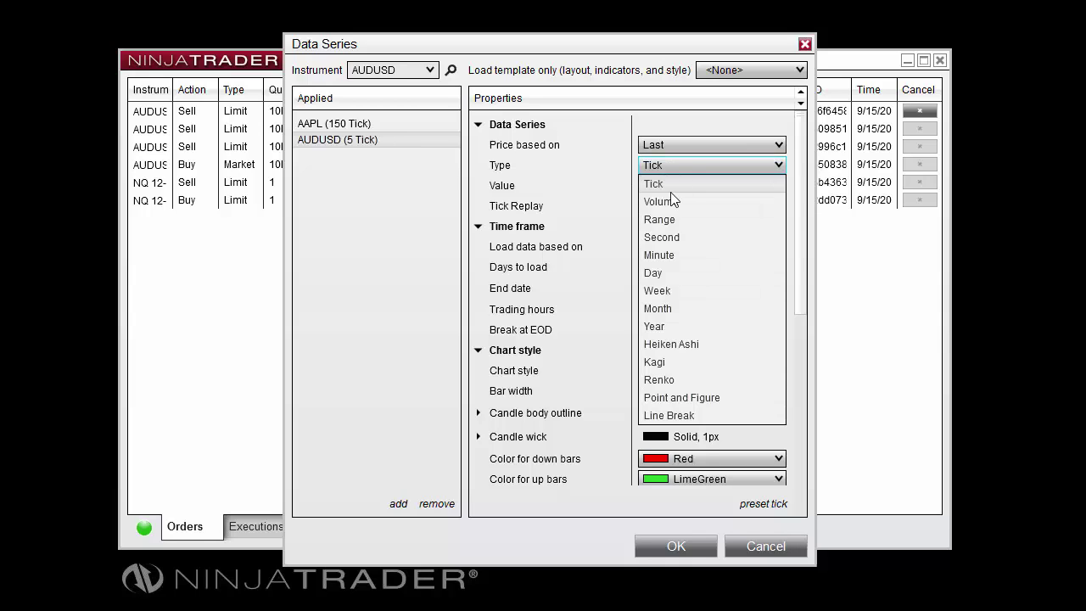
{"action": "left_click", "coordinate": [676, 255]}
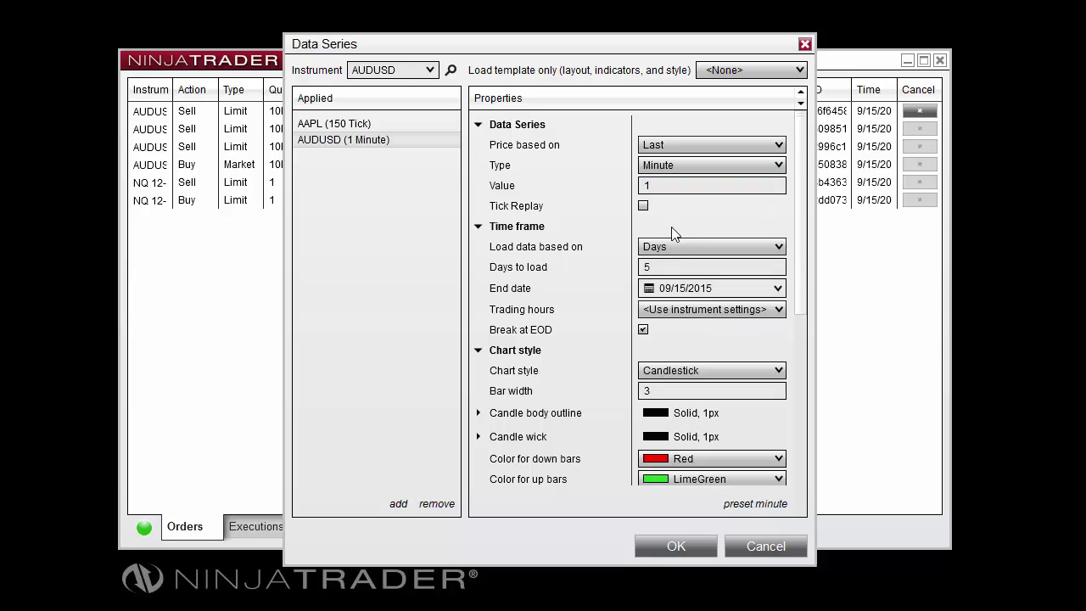
Step: Switch the AAPL series to 1-minute bars
{"action": "left_click", "coordinate": [359, 125]}
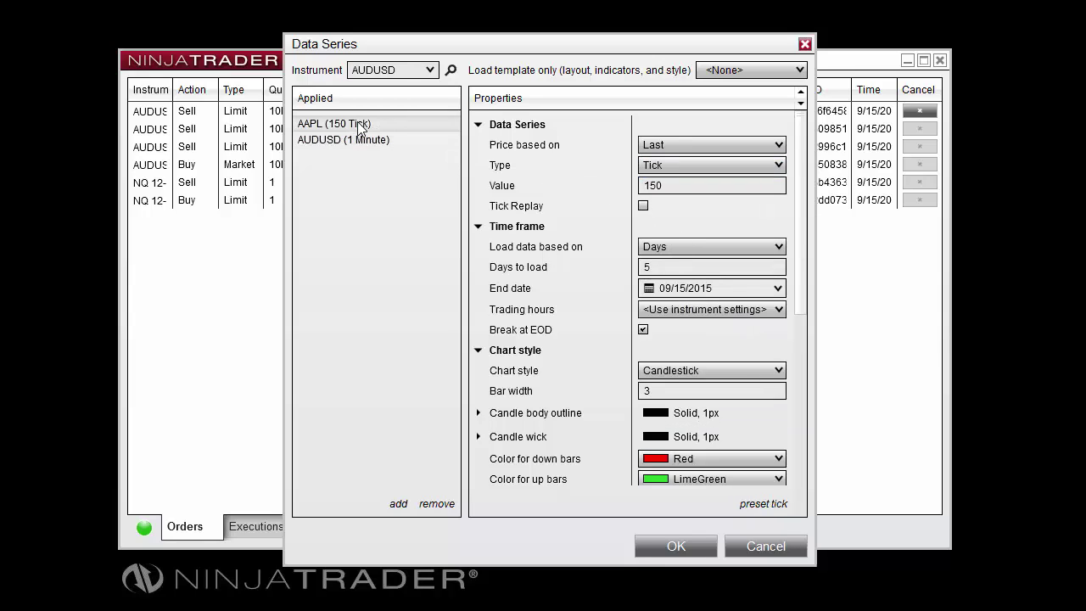
{"action": "left_click", "coordinate": [654, 168]}
{"action": "left_click", "coordinate": [671, 254]}
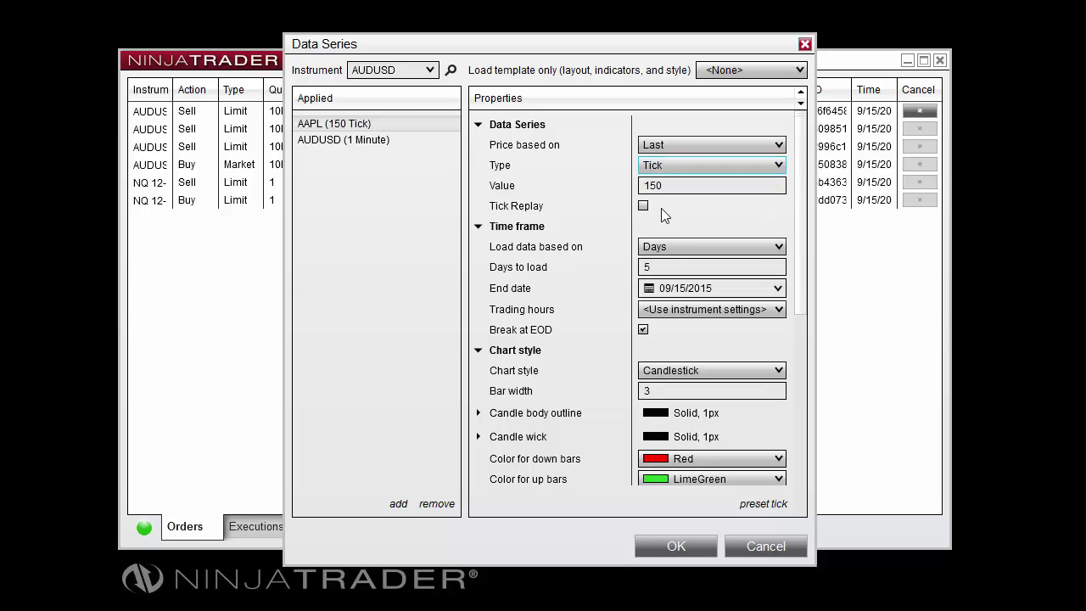
{"action": "left_click_drag", "start_coordinate": [654, 185], "coordinate": [634, 186]}
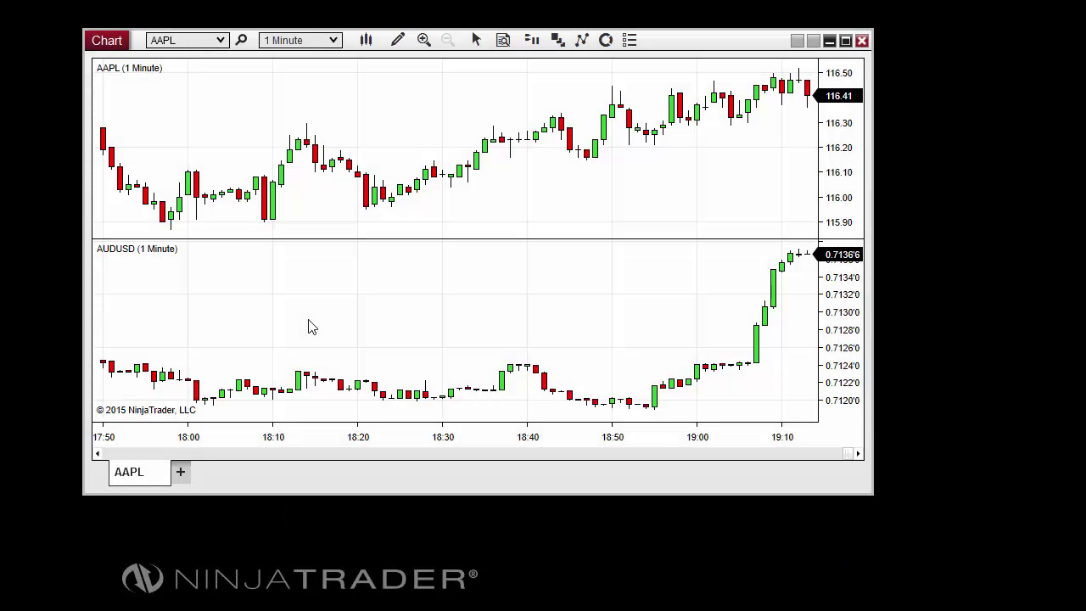
Step: Open FB in a new tab with ++FB, add a 5-minute FB tab, then return to AAPL
{"action": "type", "text": "+"}
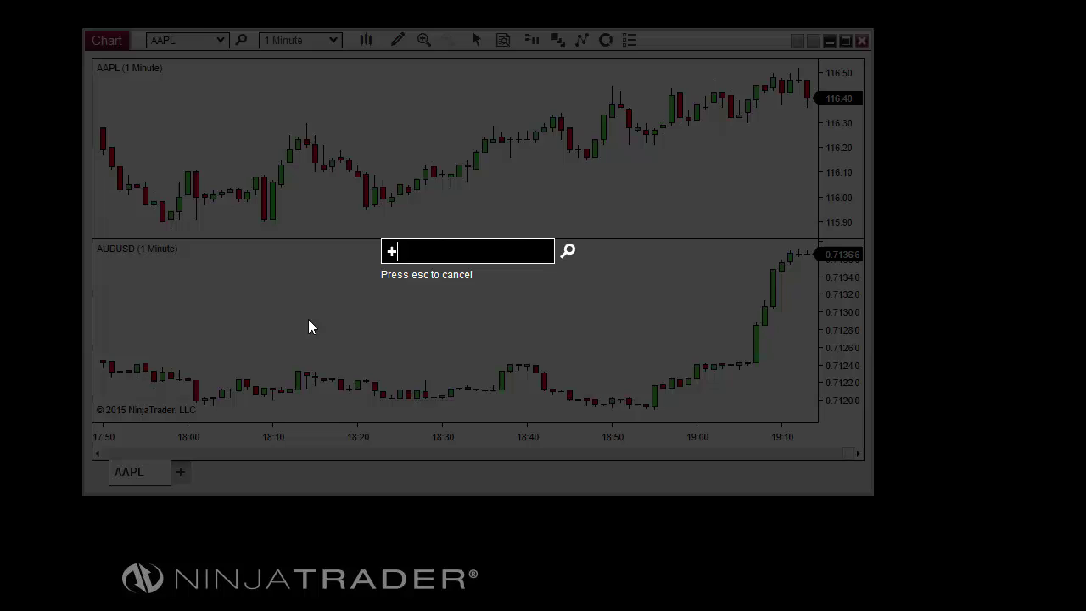
{"action": "type", "text": "+FB"}
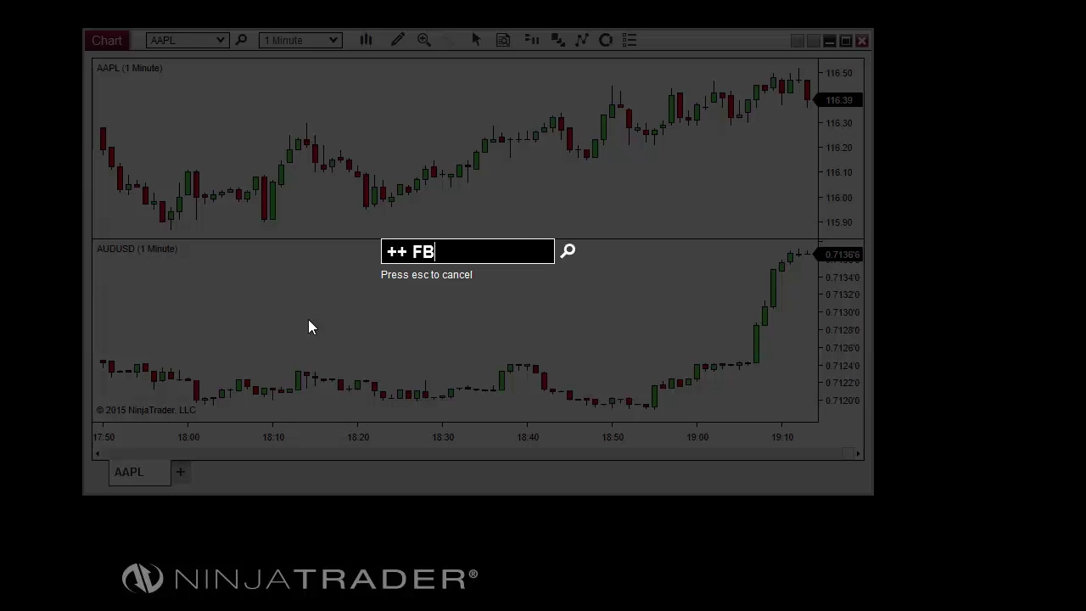
{"action": "key", "text": "Return"}
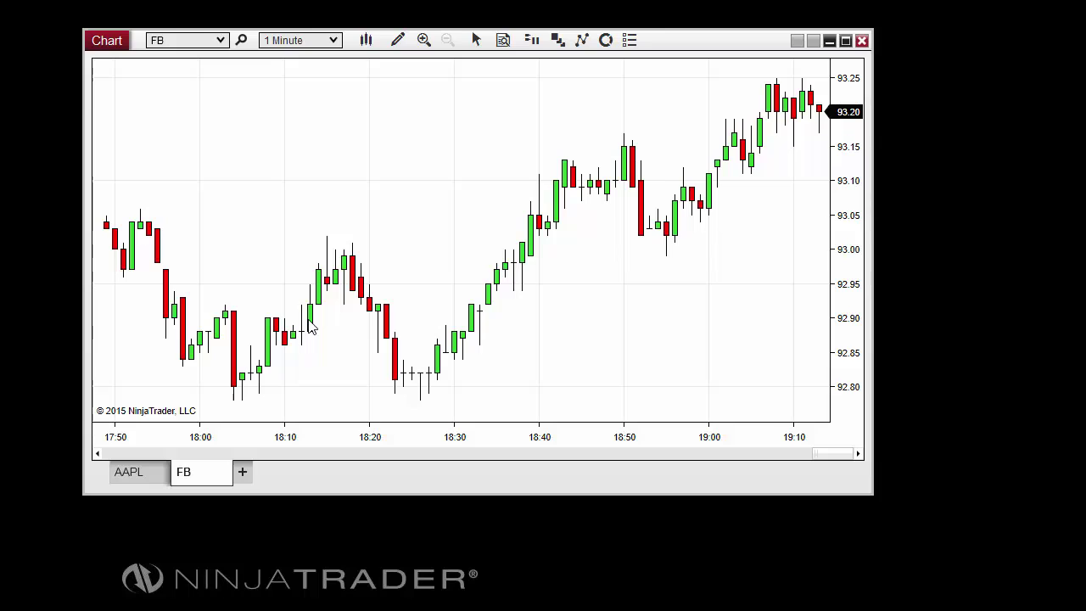
{"action": "type", "text": "++"}
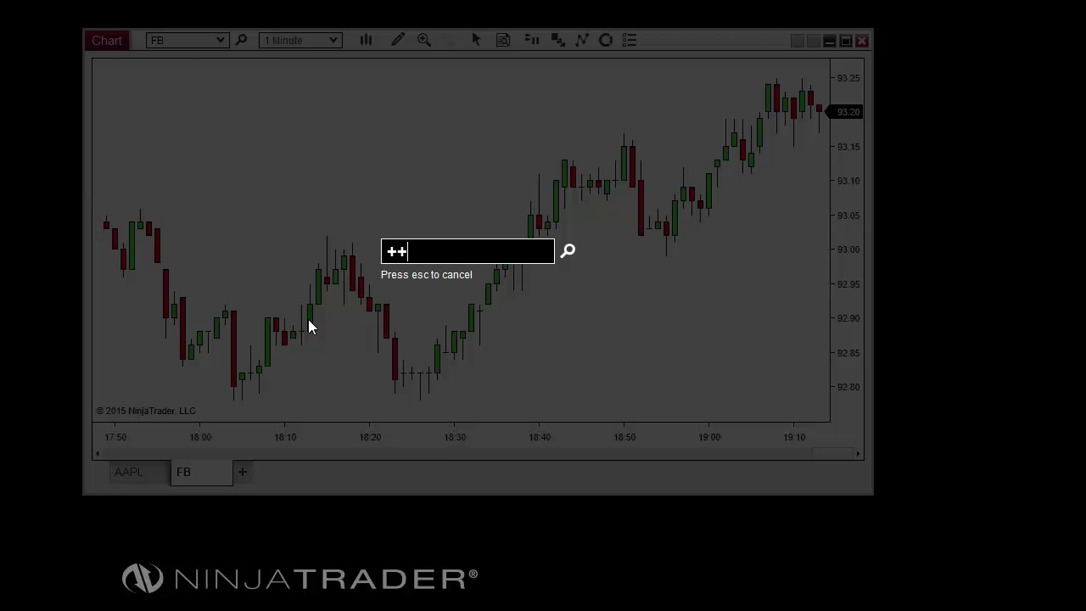
{"action": "type", "text": " 5M"}
{"action": "key", "text": "Return"}
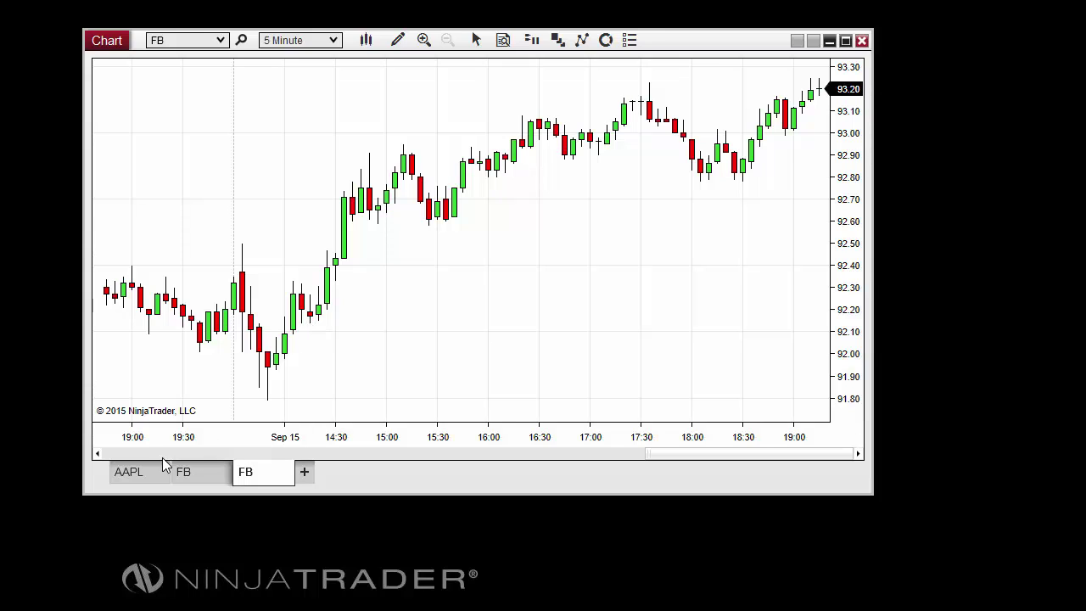
{"action": "left_click", "coordinate": [130, 478]}
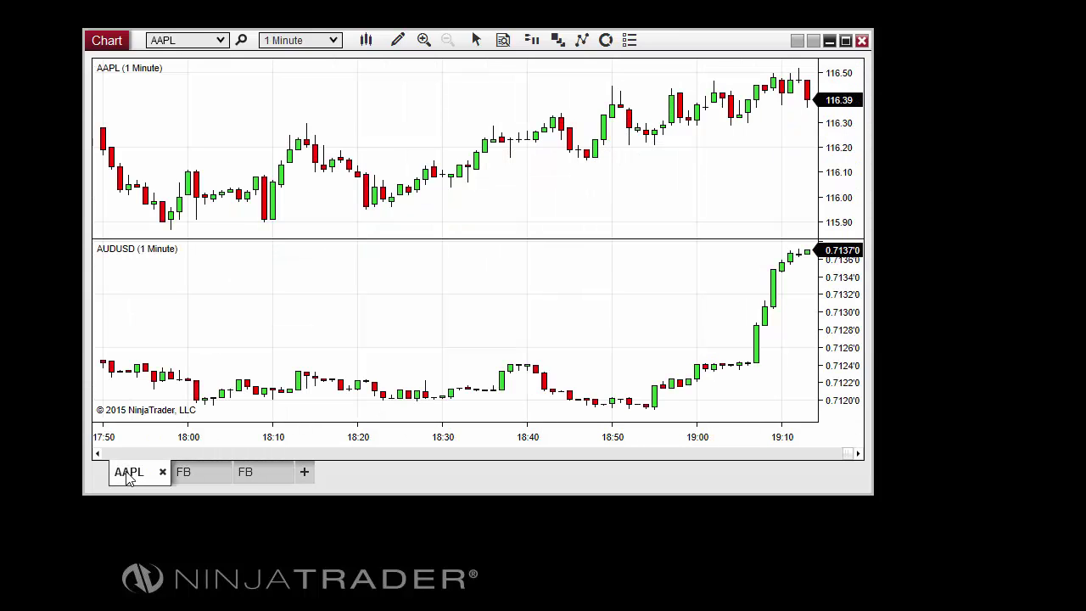
Step: Duplicate the AAPL chart tab into a new tab using its right-click menu
{"action": "right_click", "coordinate": [141, 479]}
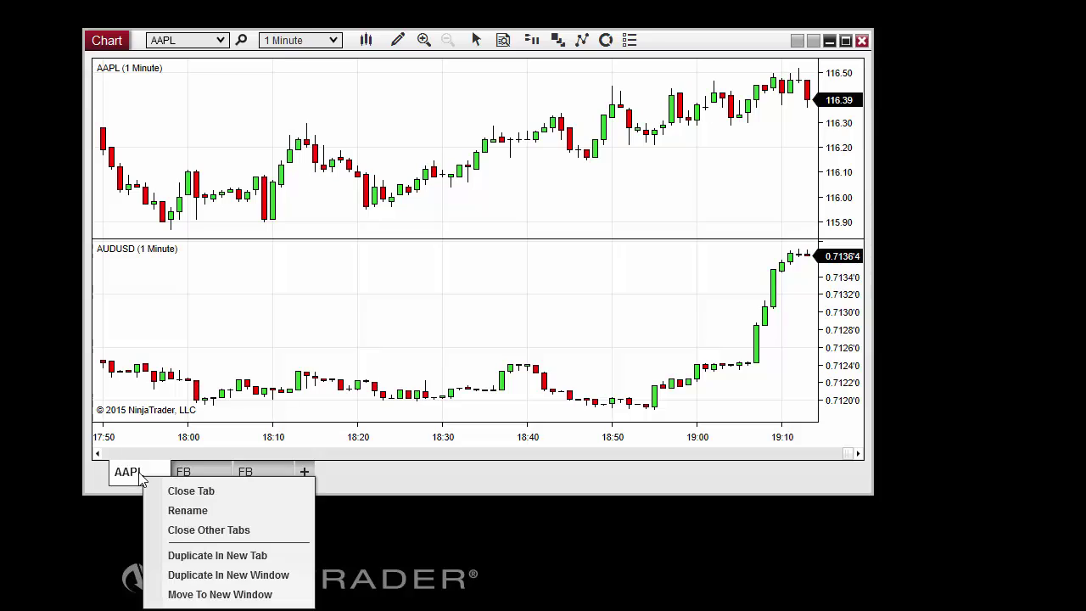
{"action": "left_click", "coordinate": [163, 556]}
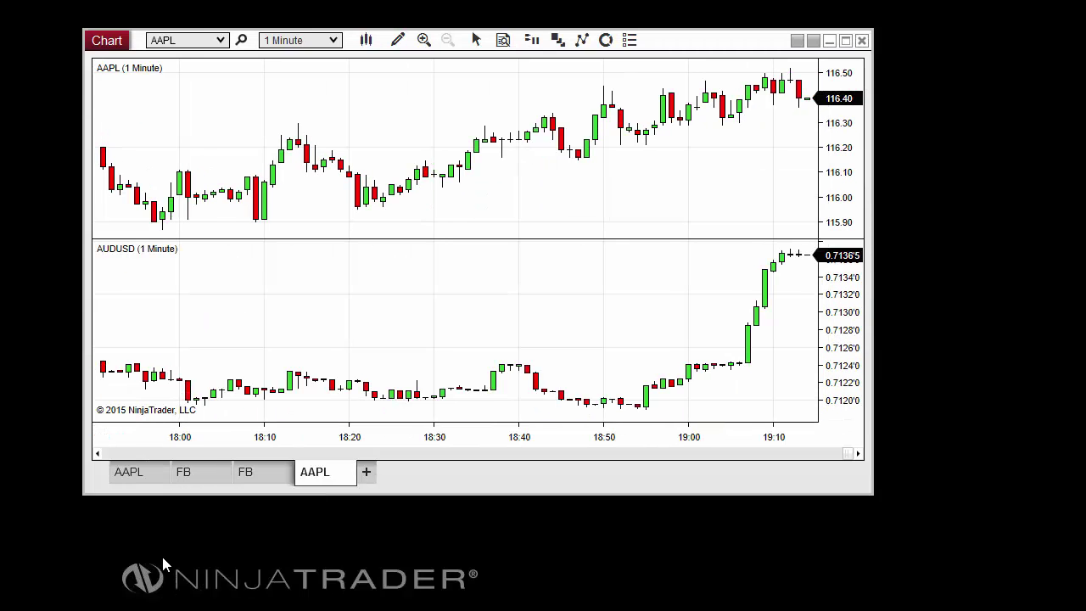
{"action": "left_click", "coordinate": [128, 477]}
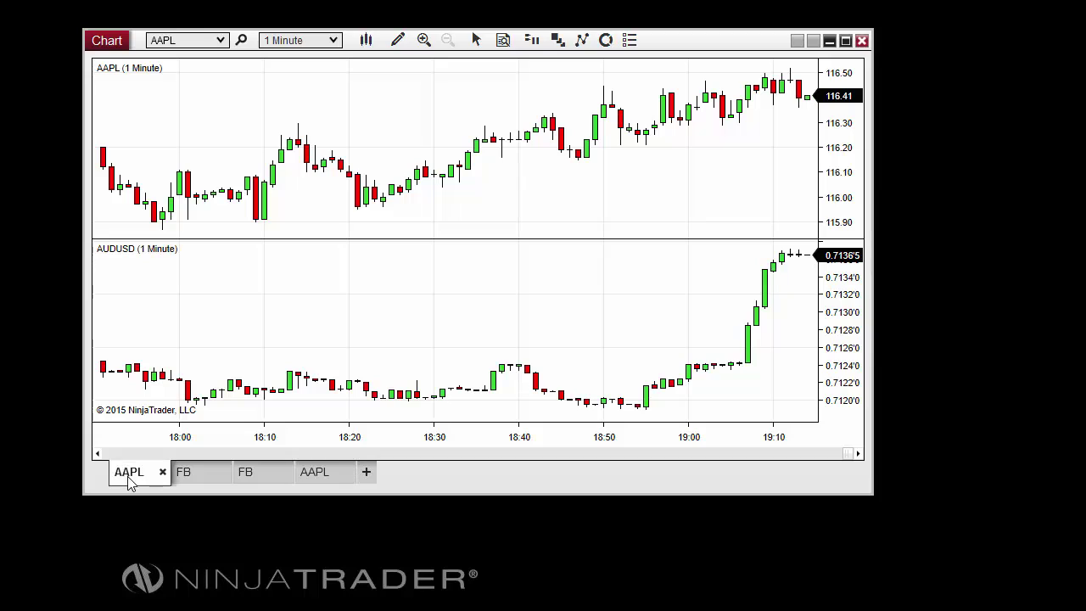
{"action": "left_click", "coordinate": [312, 474]}
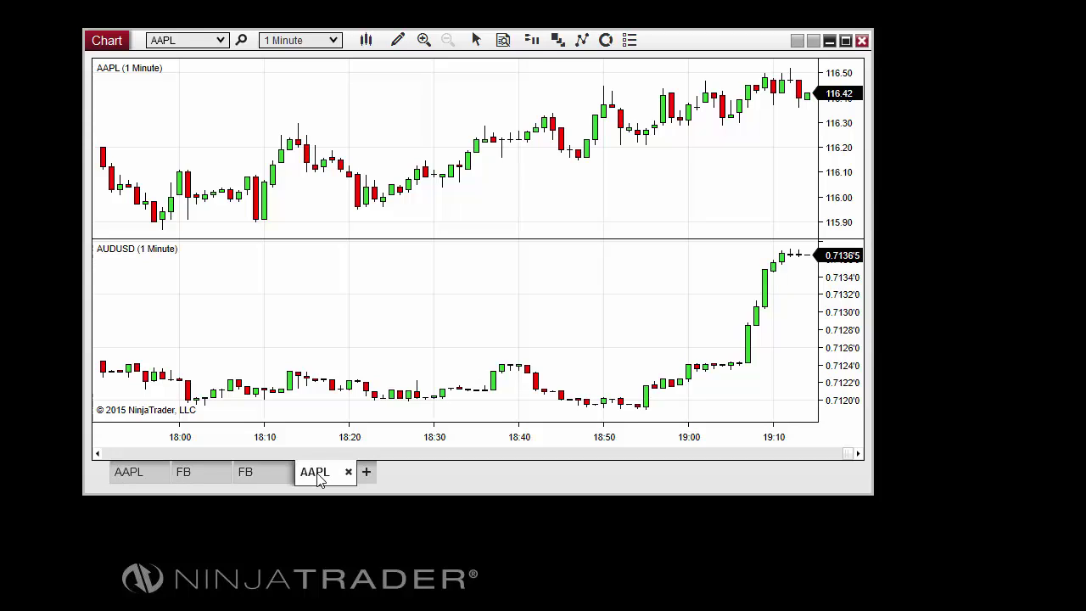
Step: Set the duplicated charts to 5-minute bars, then switch to the FB tab
{"action": "left_click", "coordinate": [332, 40]}
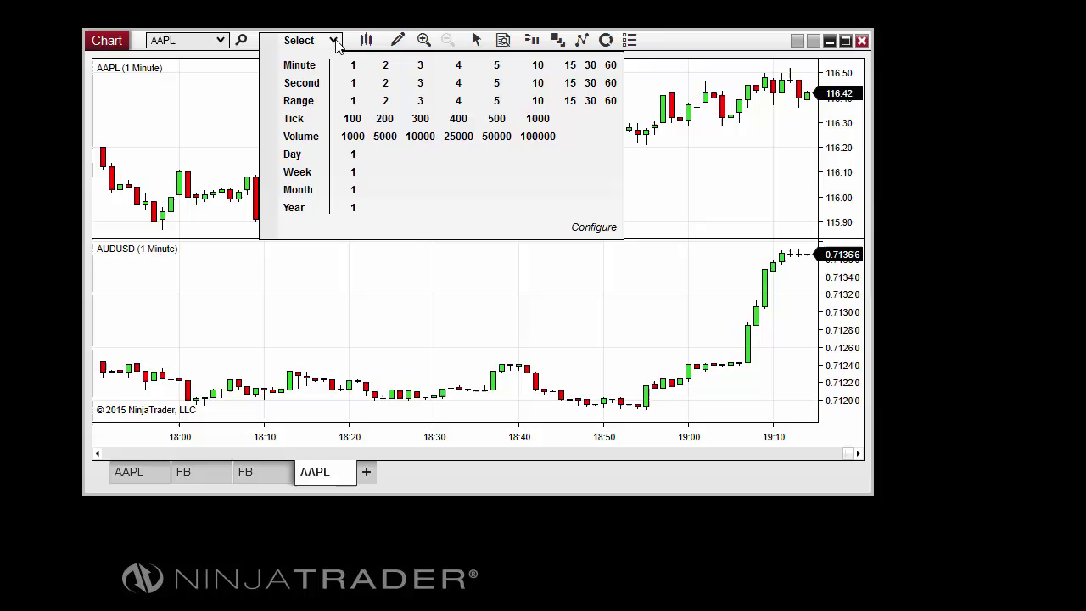
{"action": "left_click", "coordinate": [497, 66]}
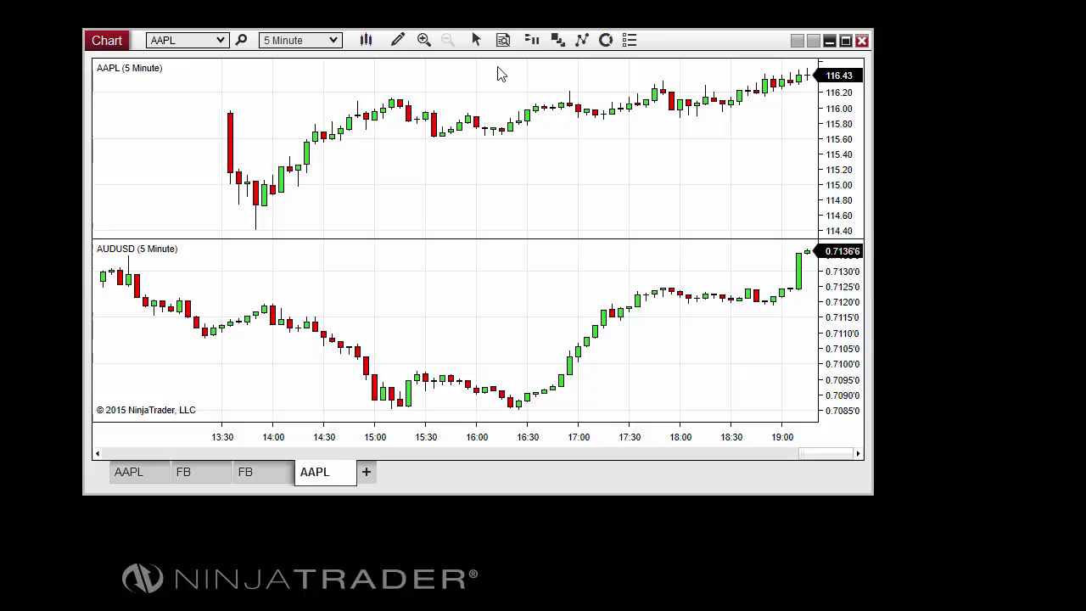
{"action": "left_click", "coordinate": [259, 471]}
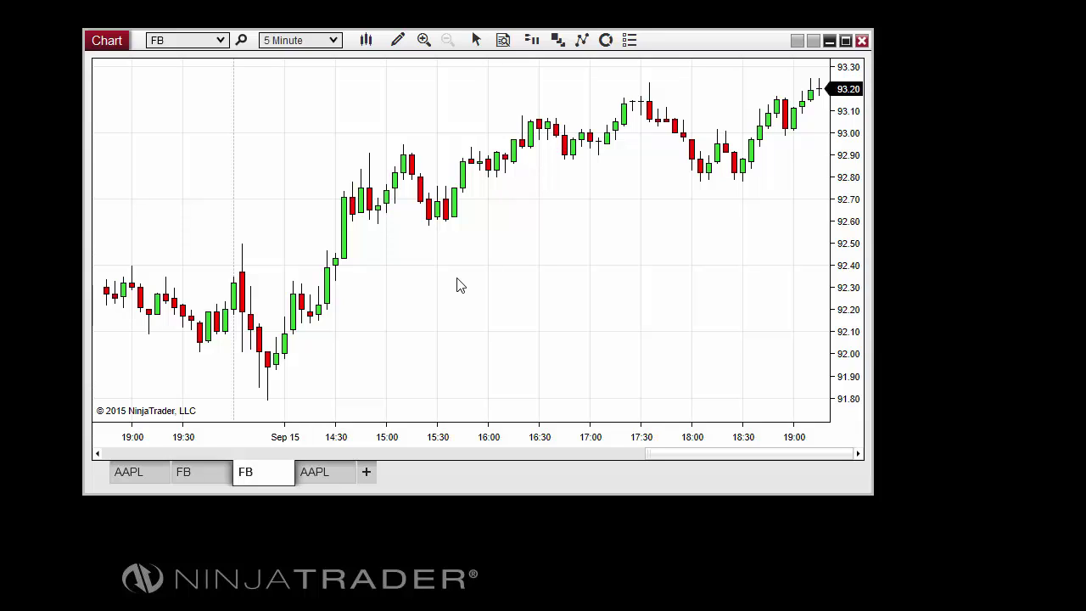
Step: Load AAPL, then the CL ##-## contract, into the third tab's chart
{"action": "type", "text": "AAP"}
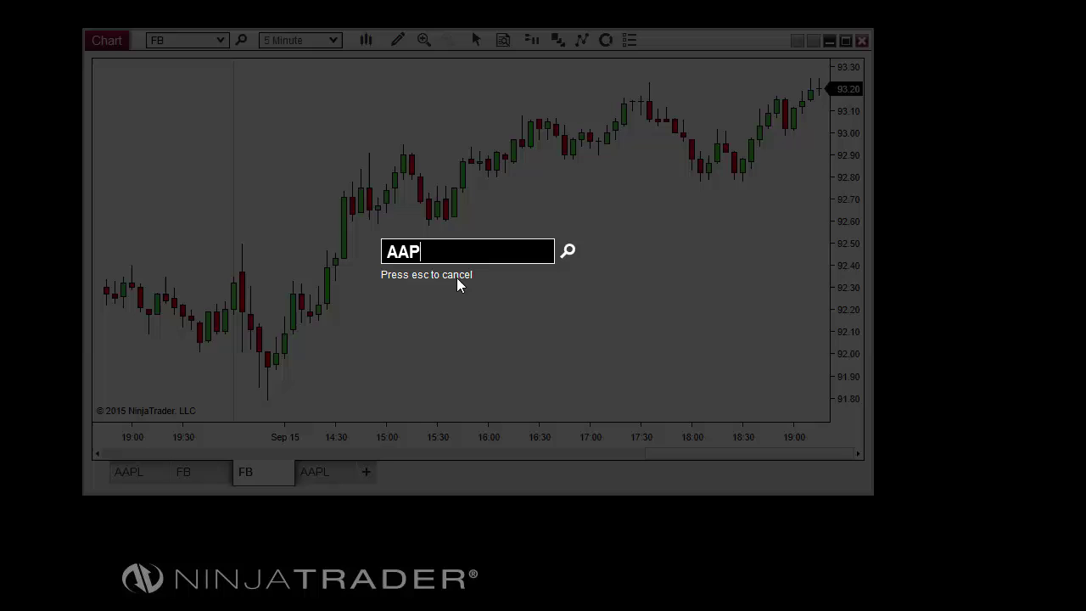
{"action": "type", "text": "L"}
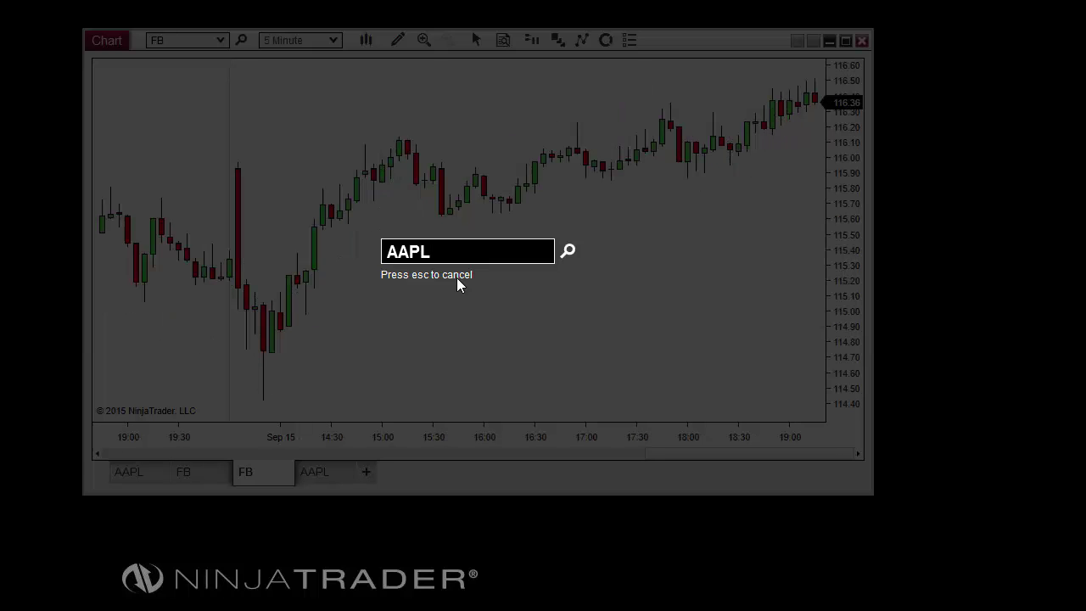
{"action": "key", "text": "Return"}
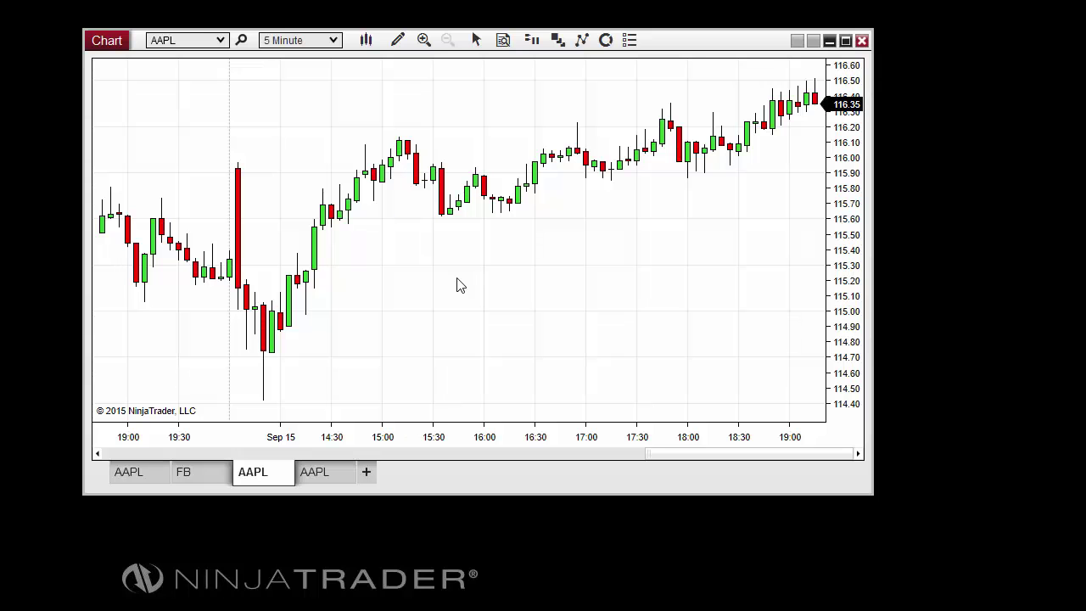
{"action": "type", "text": "C"}
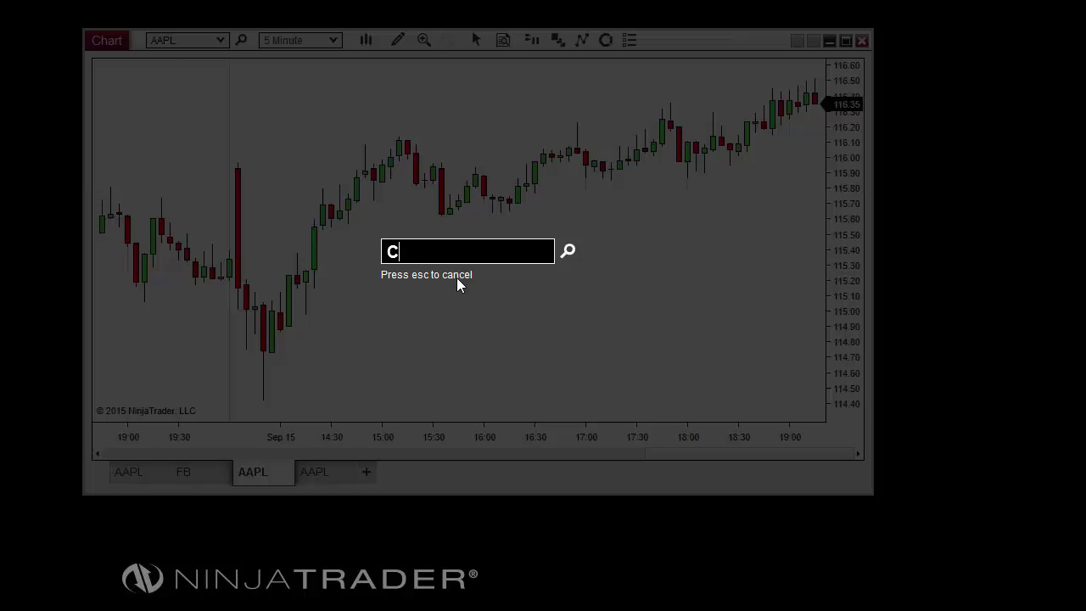
{"action": "type", "text": "L ##-"}
{"action": "type", "text": "##"}
{"action": "key", "text": "Return"}
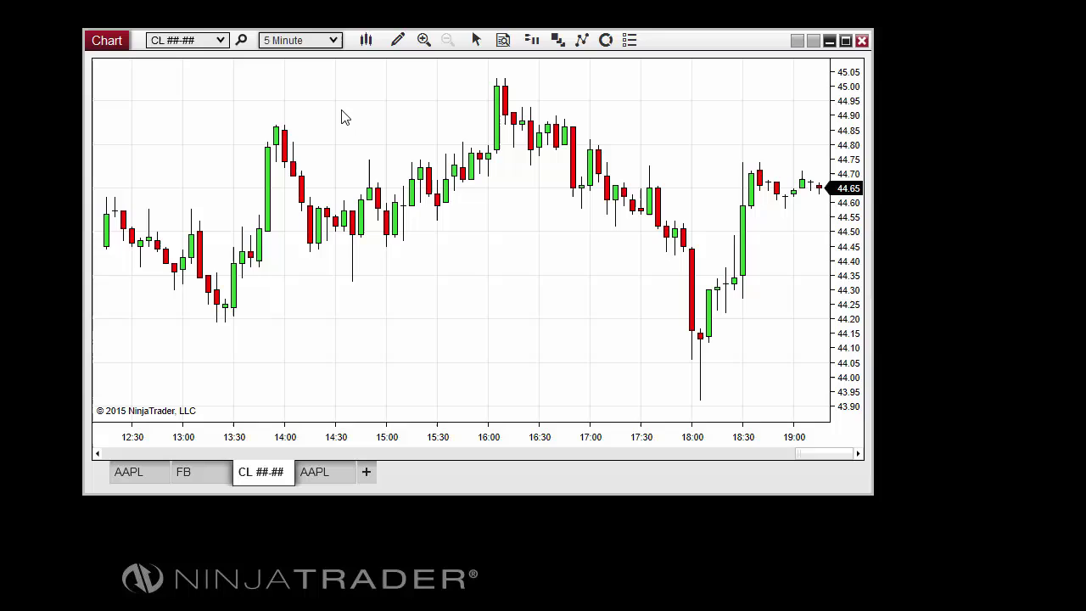
Step: Cycle the CL chart through 15-minute, 150-tick, 5-minute and daily intervals
{"action": "type", "text": "1"}
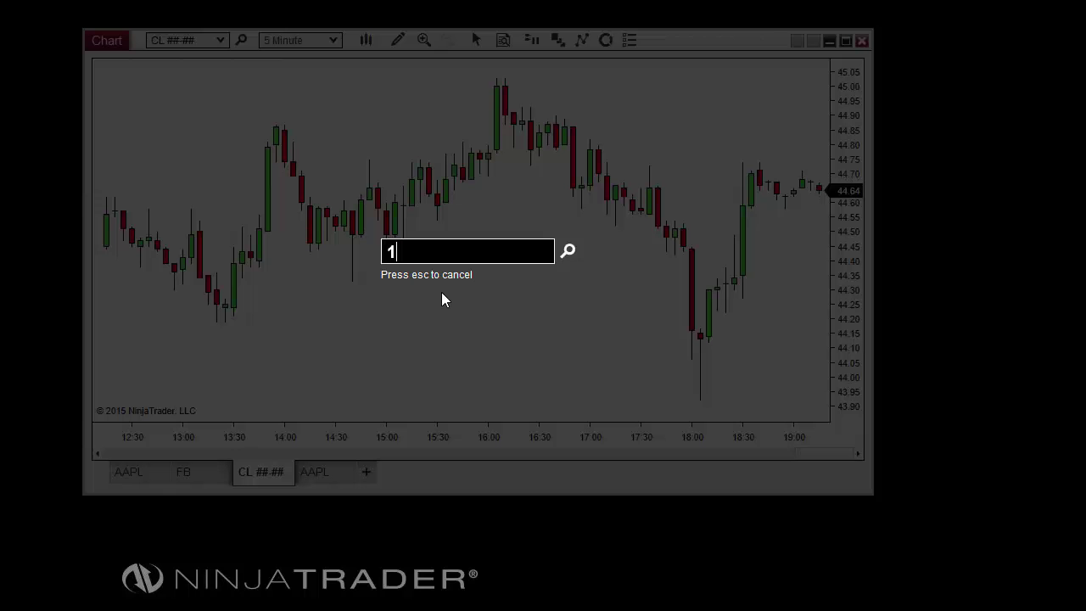
{"action": "type", "text": "5M"}
{"action": "key", "text": "Return"}
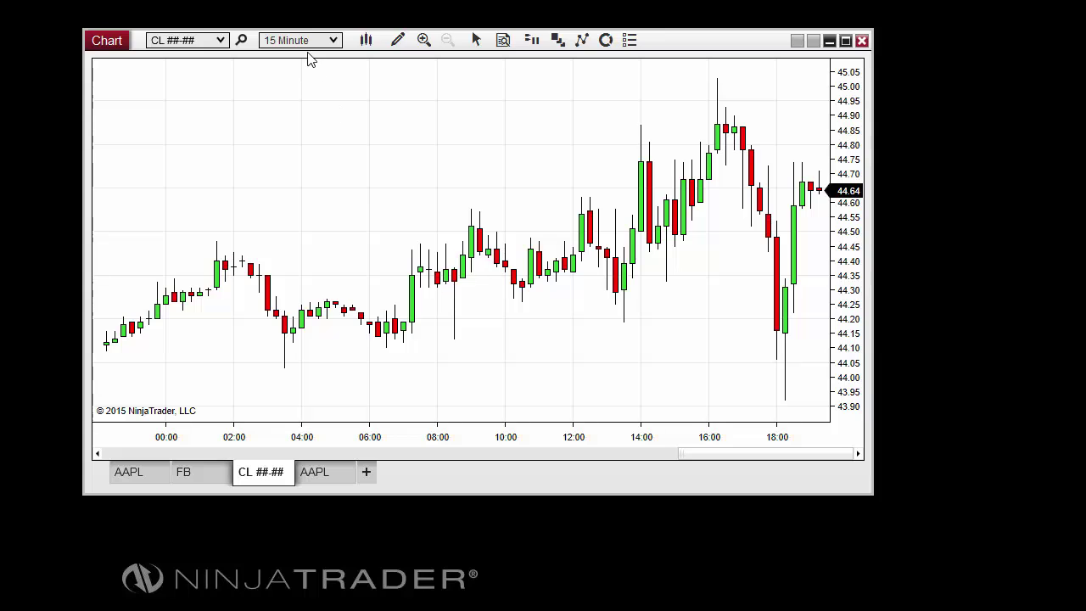
{"action": "type", "text": "1"}
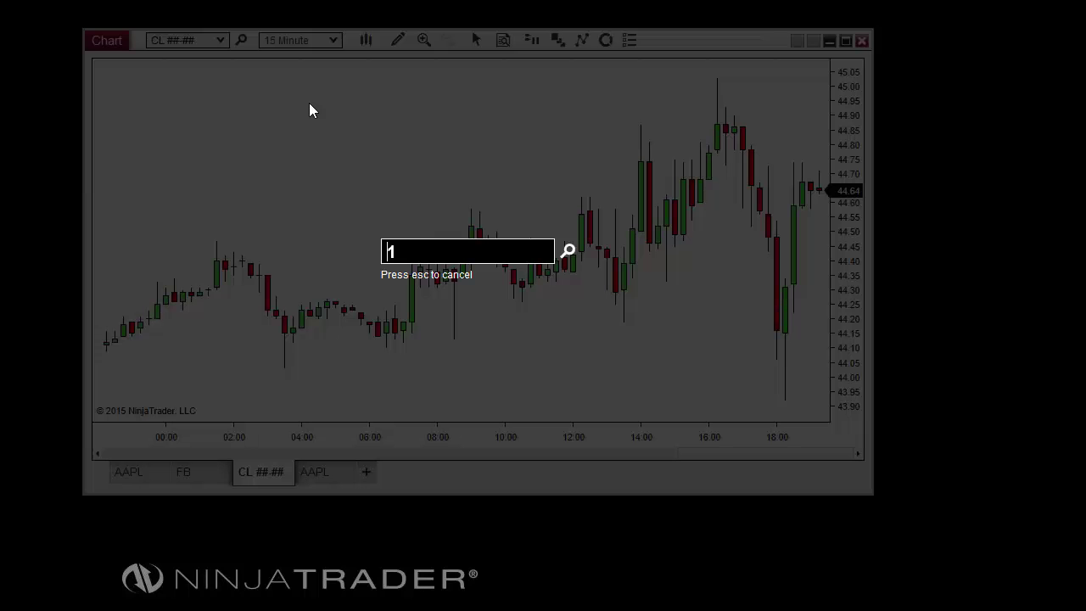
{"action": "type", "text": "50 T"}
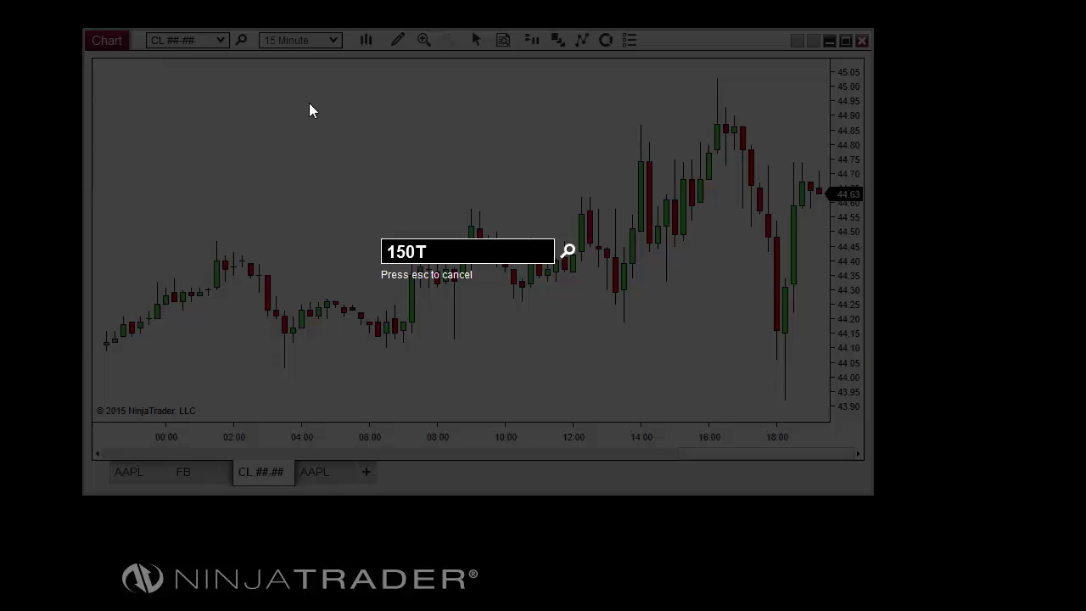
{"action": "key", "text": "Return"}
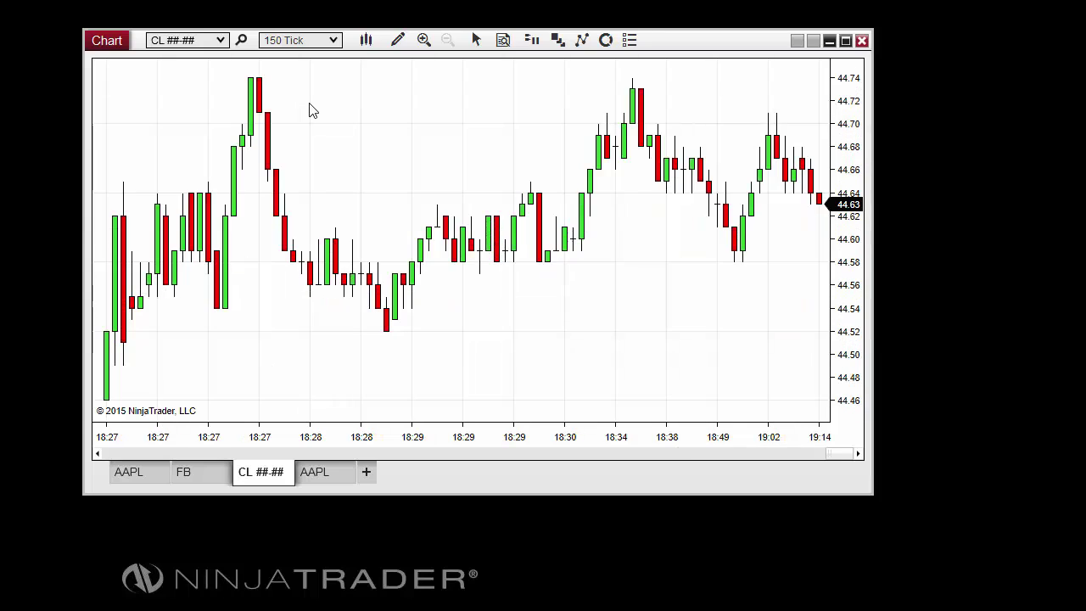
{"action": "type", "text": "5M"}
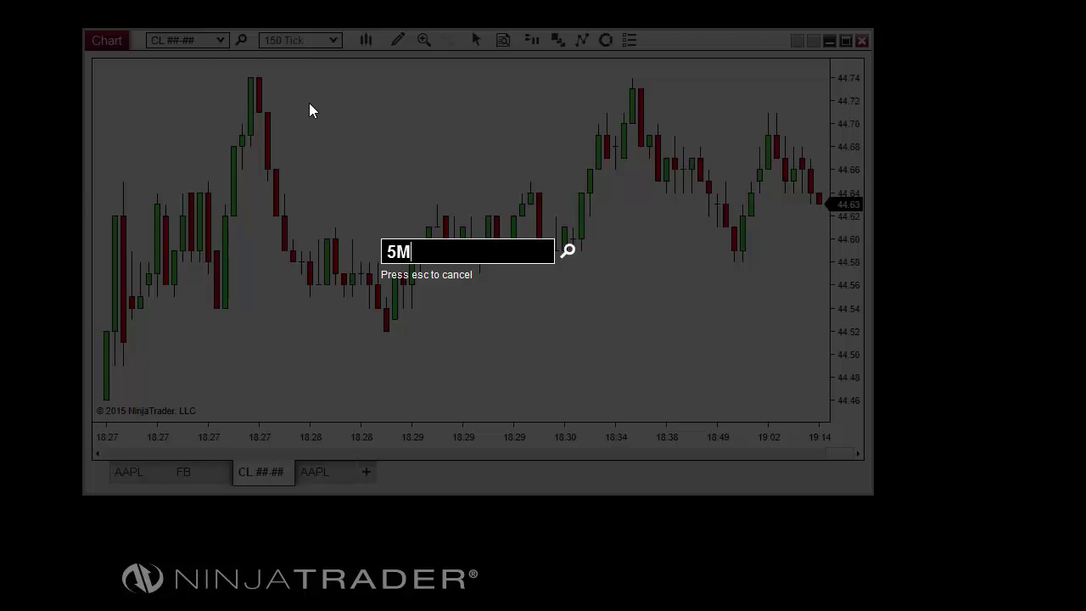
{"action": "key", "text": "Return"}
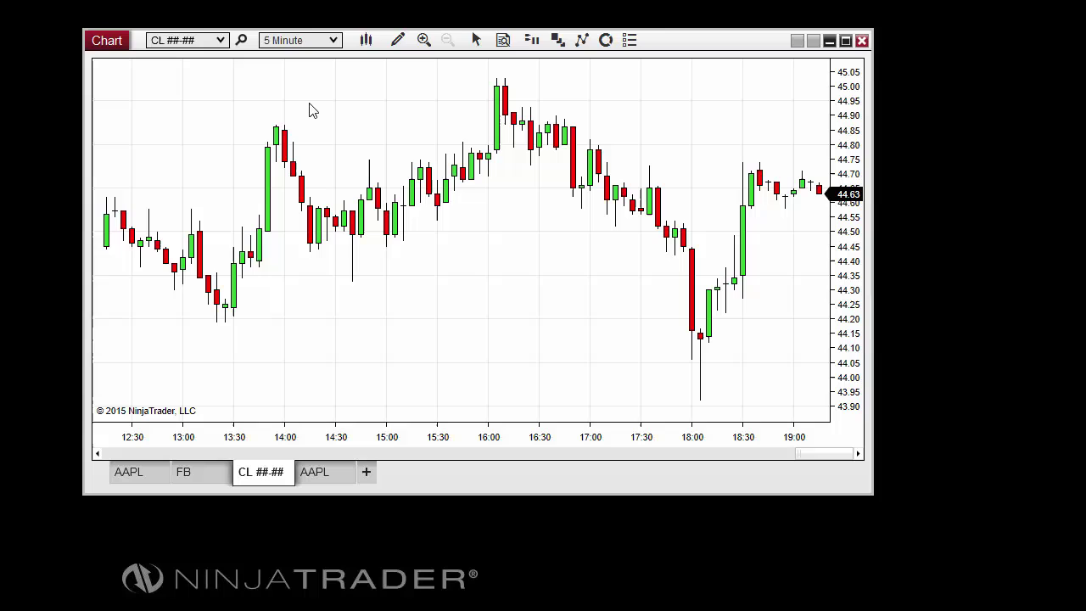
{"action": "type", "text": "1"}
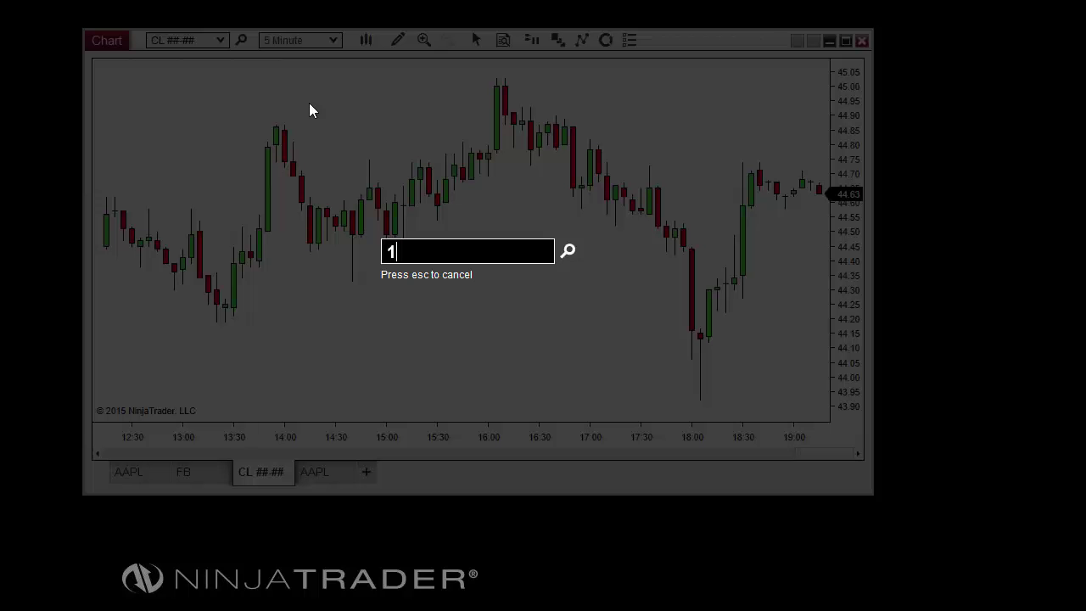
{"action": "type", "text": "D"}
{"action": "key", "text": "Return"}
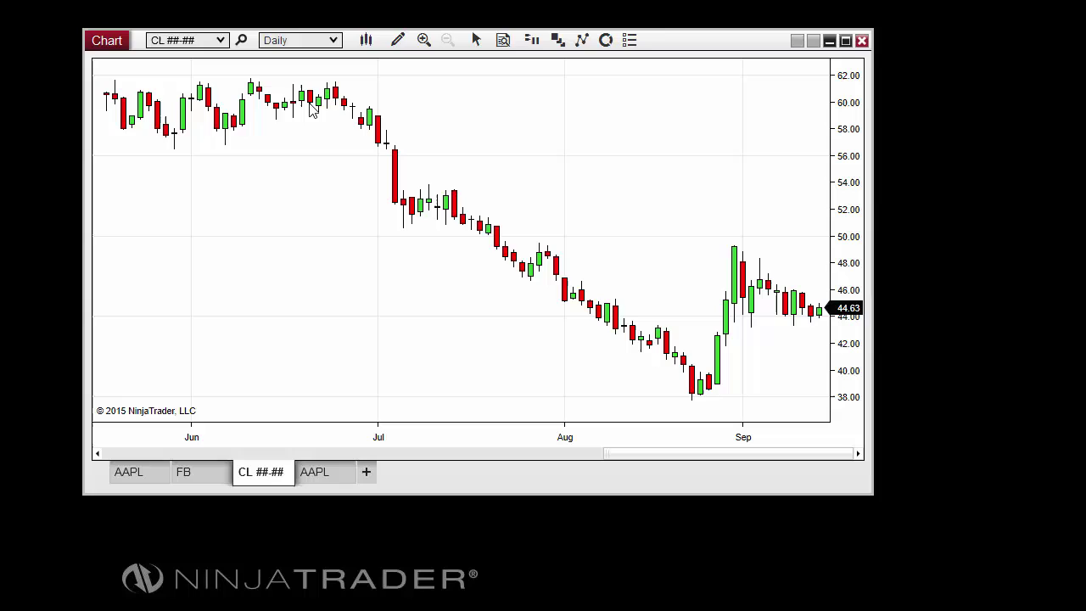
Step: Load AAPL on 5-minute bars, then ES ##-## on 150-tick bars, via typed commands
{"action": "type", "text": "AA"}
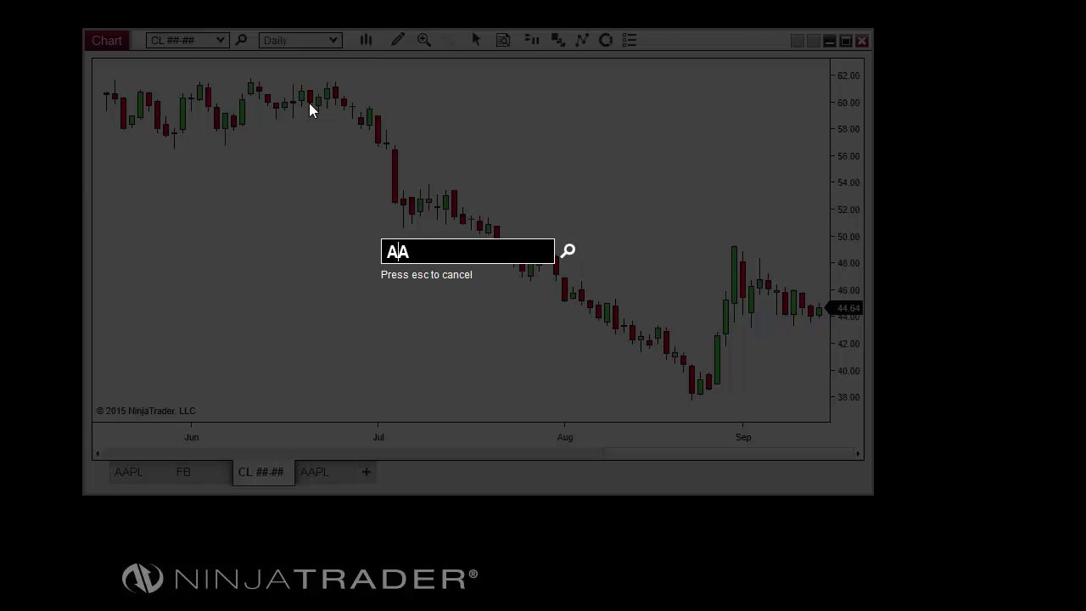
{"action": "type", "text": "PL 5M"}
{"action": "key", "text": "Return"}
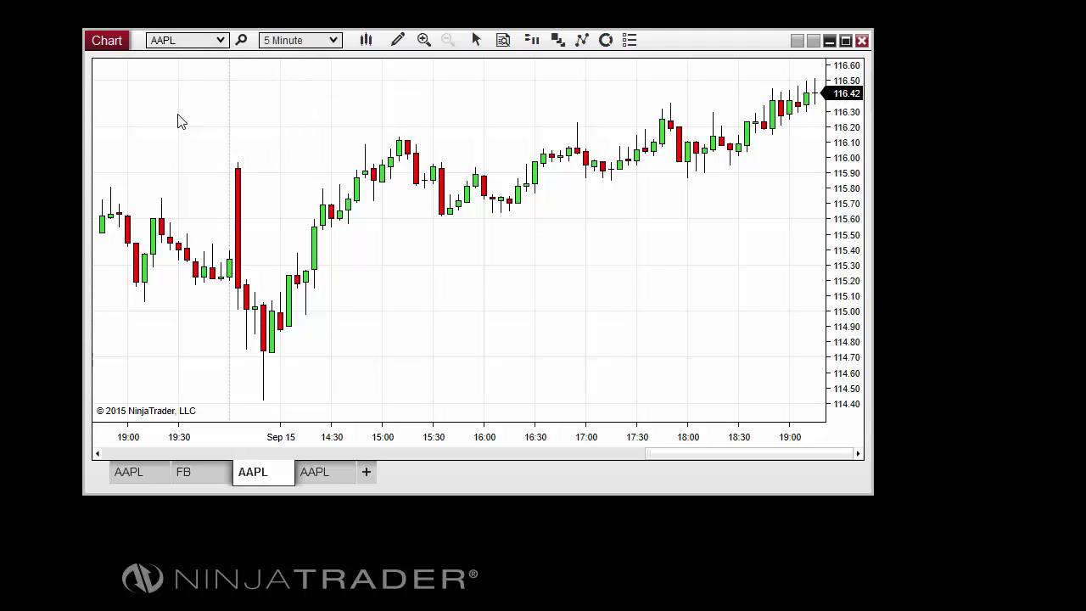
{"action": "type", "text": "ES ##-"}
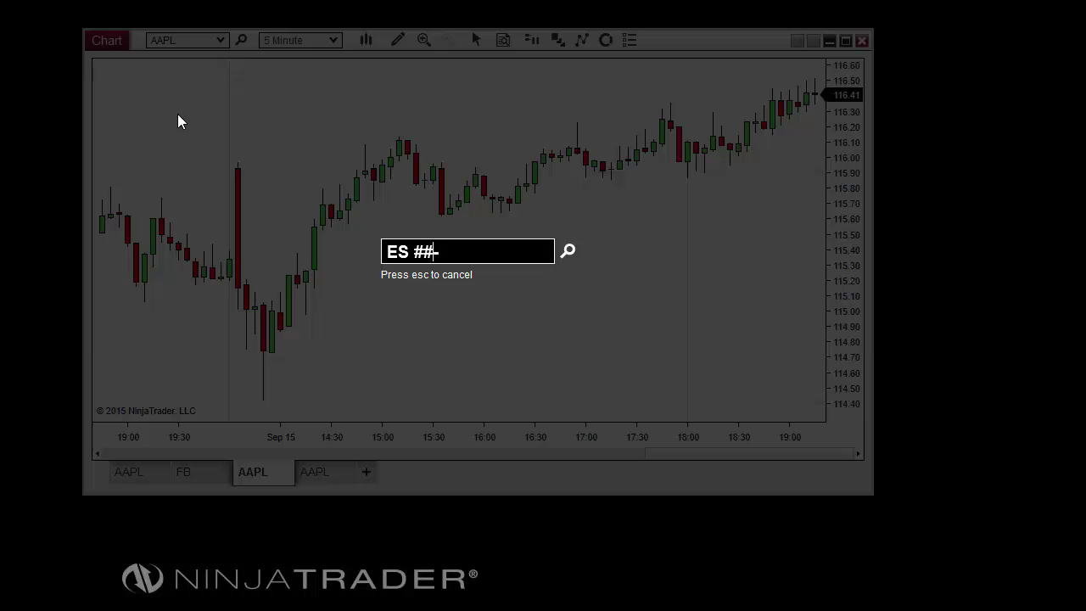
{"action": "type", "text": "## 1"}
{"action": "type", "text": "50T"}
{"action": "key", "text": "Return"}
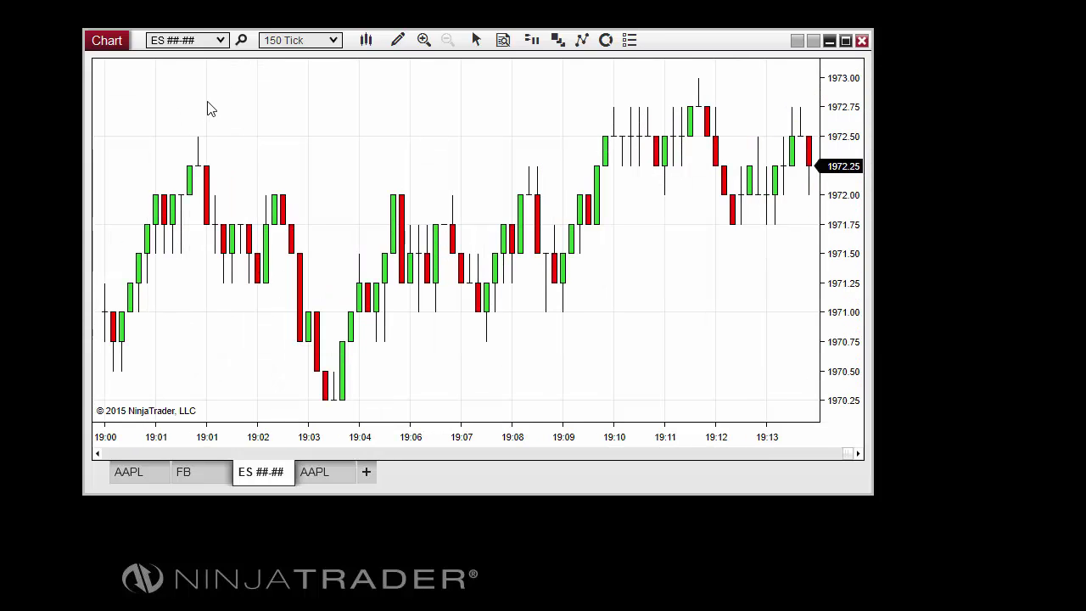
{"action": "left_click", "coordinate": [333, 41]}
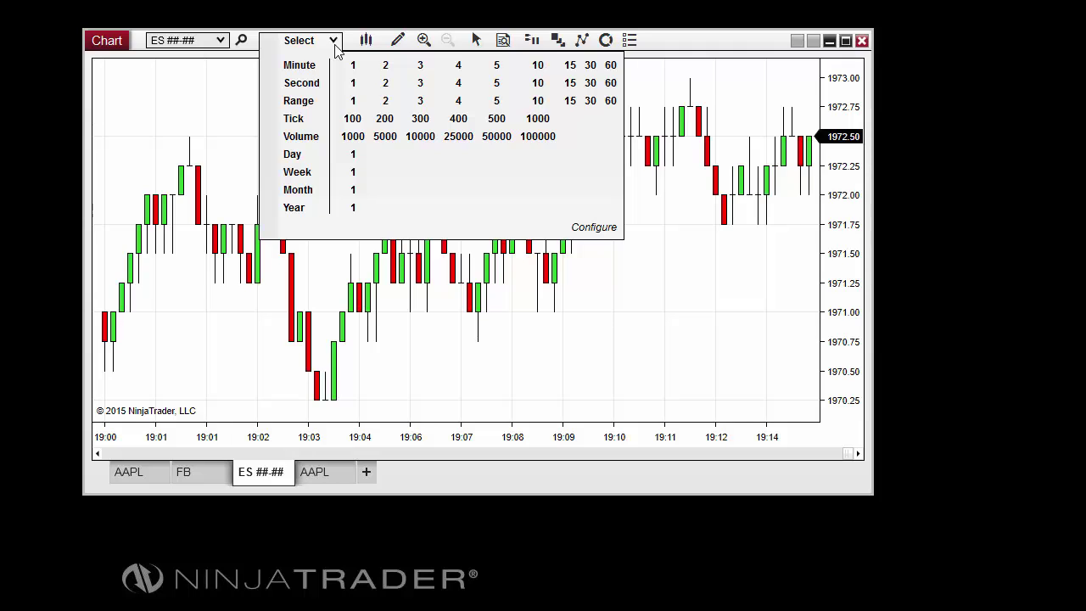
Step: Add HeikenAshi as a new interval type in the interval configuration, holding value 1
{"action": "left_click", "coordinate": [594, 227]}
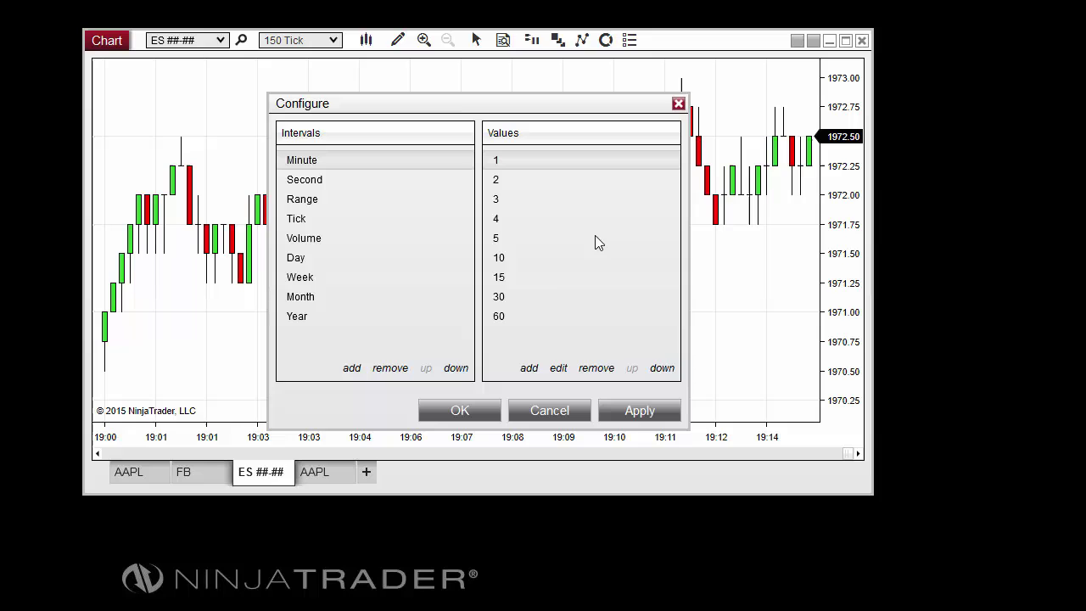
{"action": "left_click", "coordinate": [352, 370]}
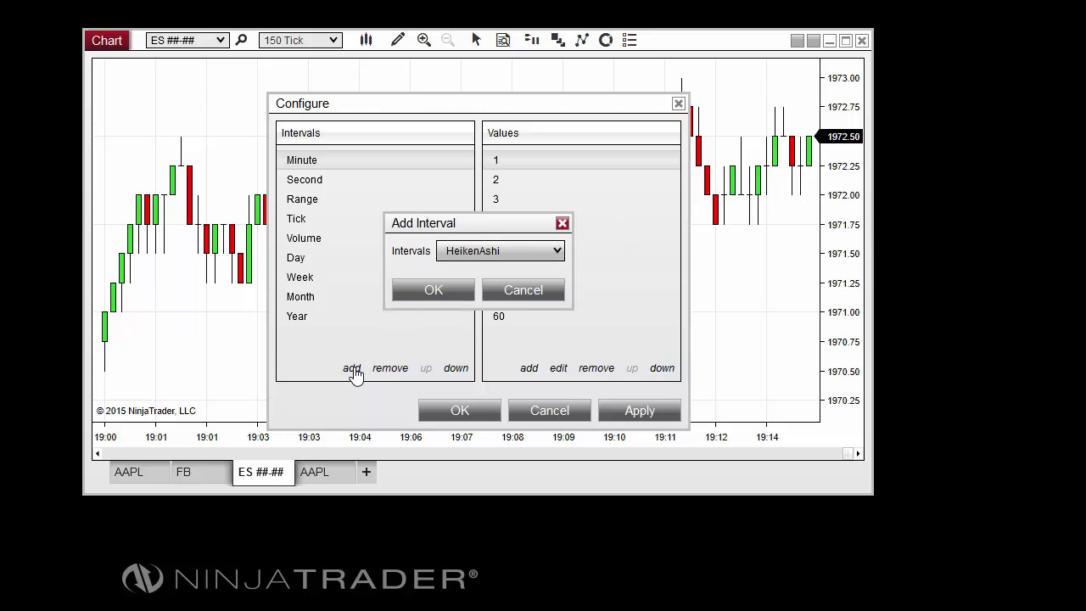
{"action": "left_click", "coordinate": [559, 254]}
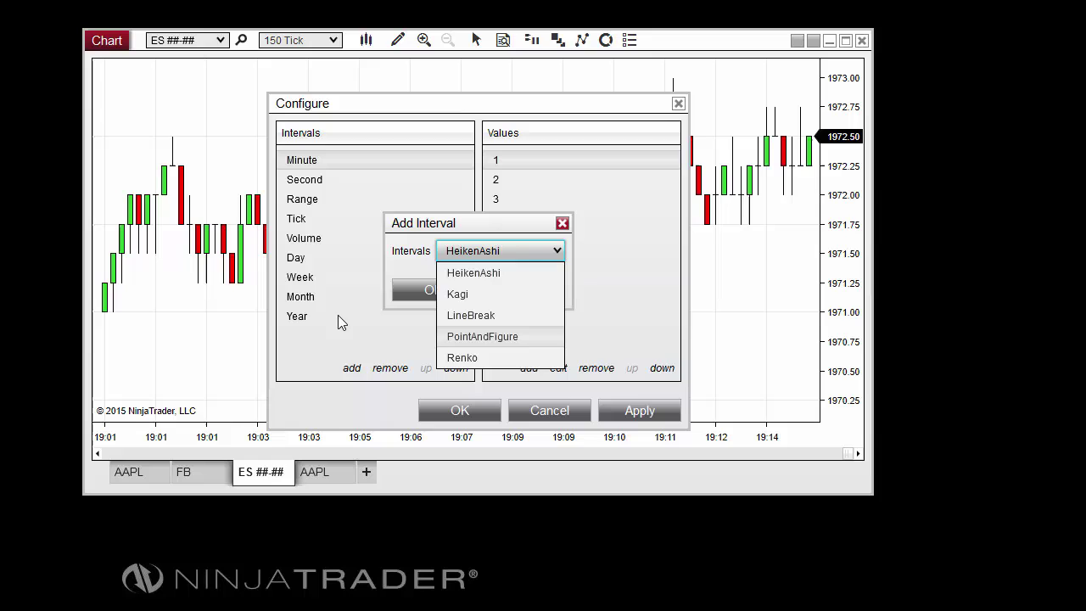
{"action": "left_click", "coordinate": [560, 252]}
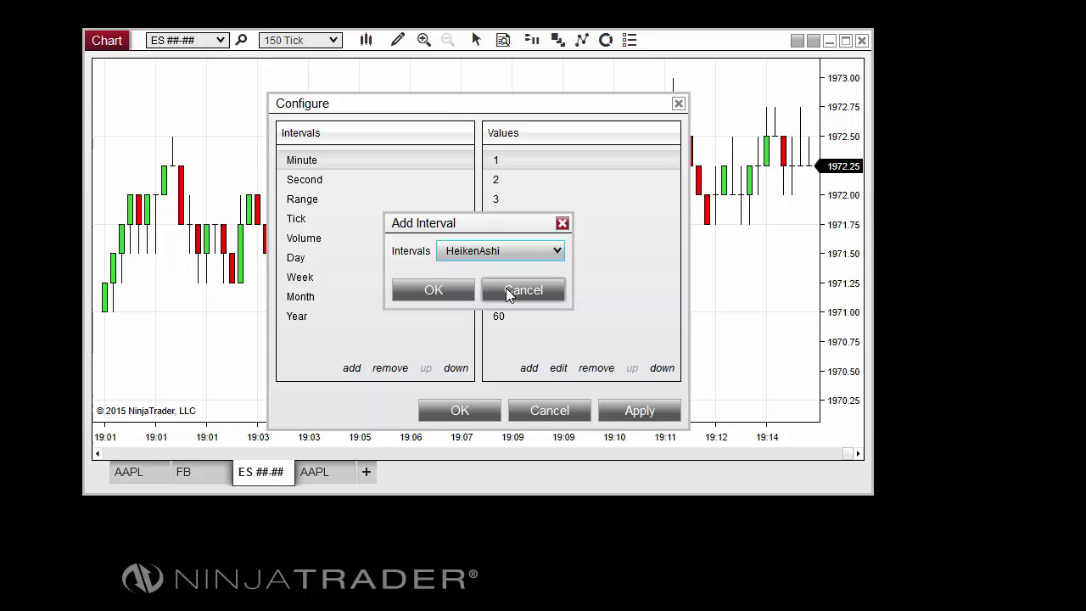
{"action": "left_click", "coordinate": [457, 291]}
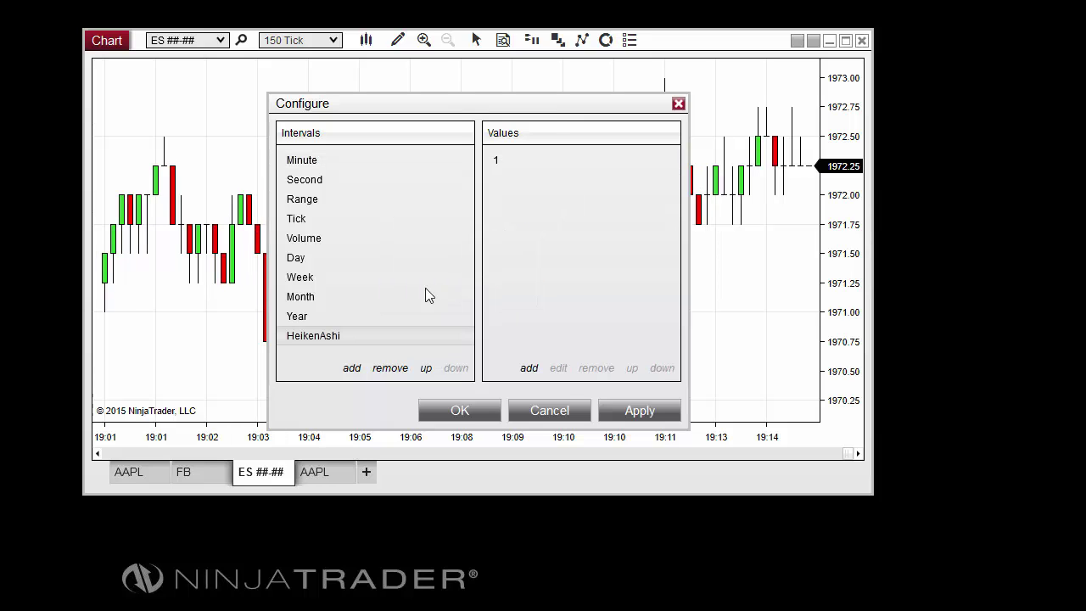
{"action": "left_click", "coordinate": [307, 163]}
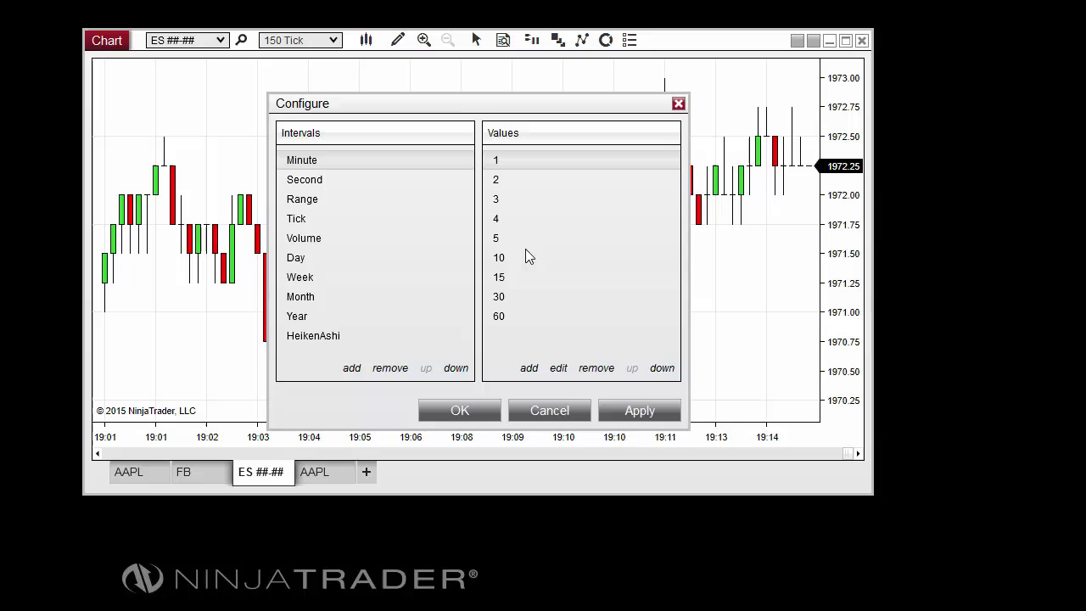
{"action": "left_click", "coordinate": [323, 336]}
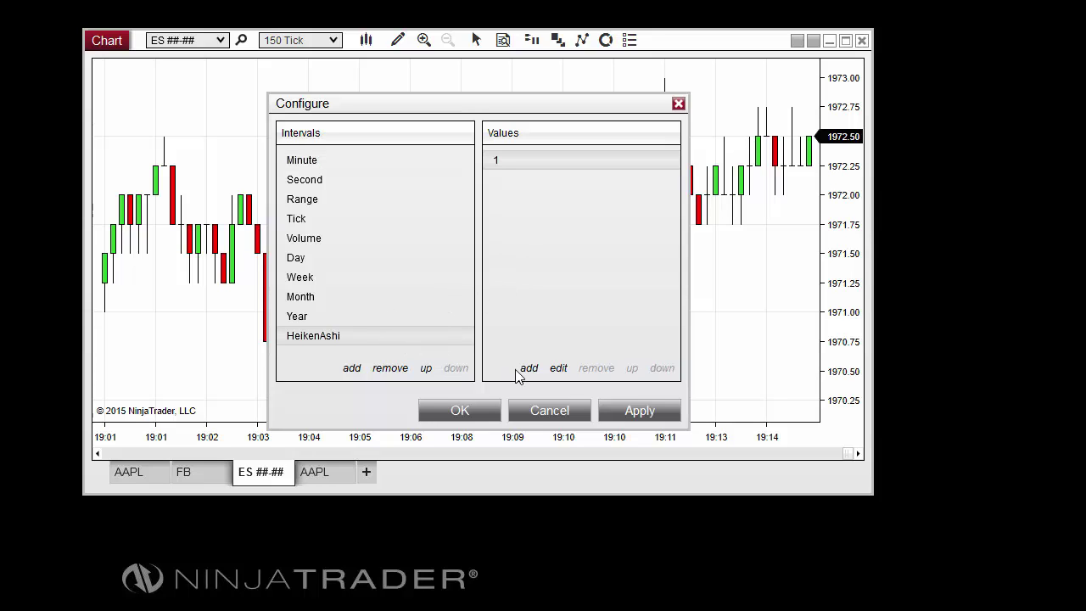
Step: Add a value of 5 to HeikenAshi, then remove it and the HeikenAshi interval type
{"action": "left_click", "coordinate": [529, 368]}
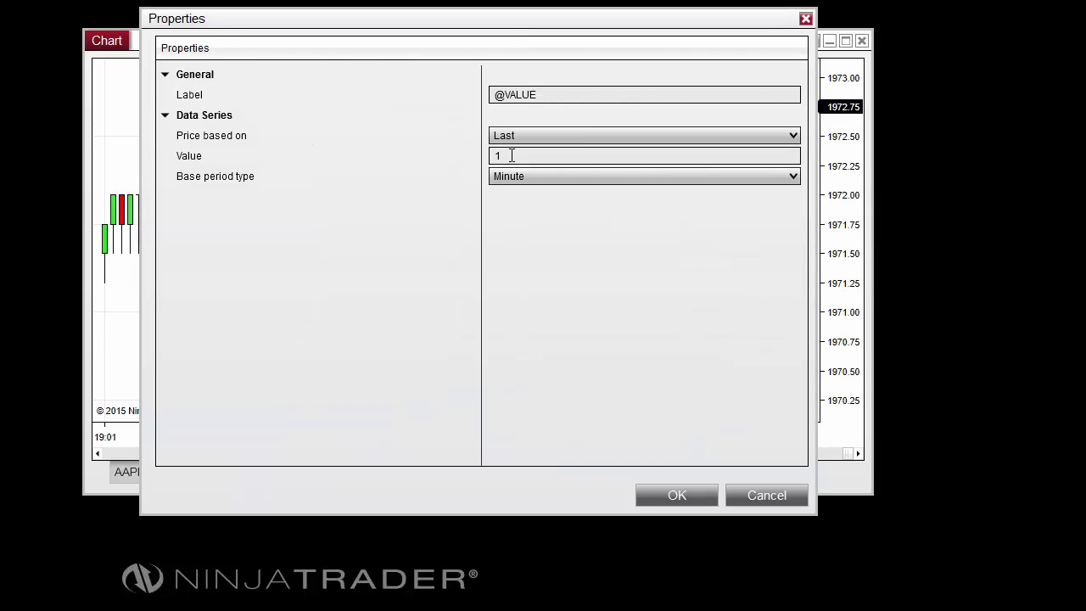
{"action": "left_click_drag", "start_coordinate": [512, 156], "coordinate": [488, 157]}
{"action": "type", "text": "5"}
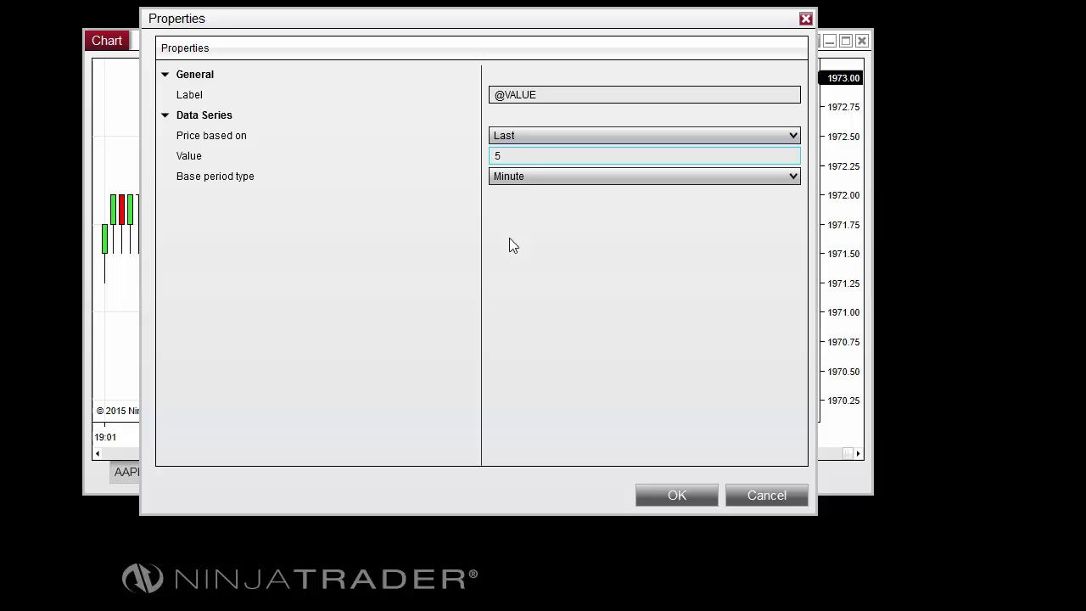
{"action": "left_click", "coordinate": [668, 495]}
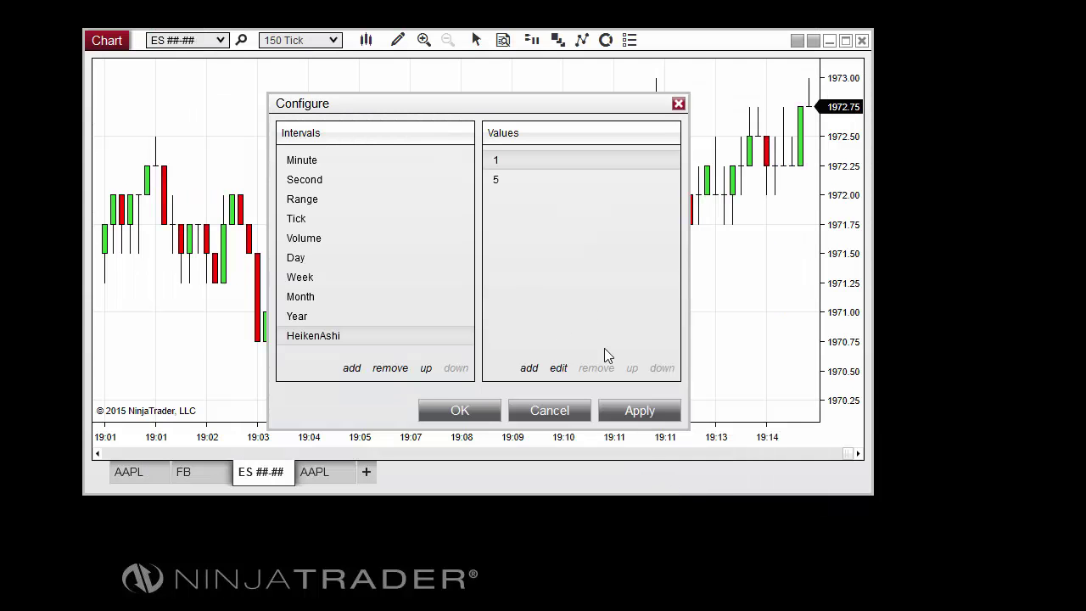
{"action": "left_click", "coordinate": [500, 180]}
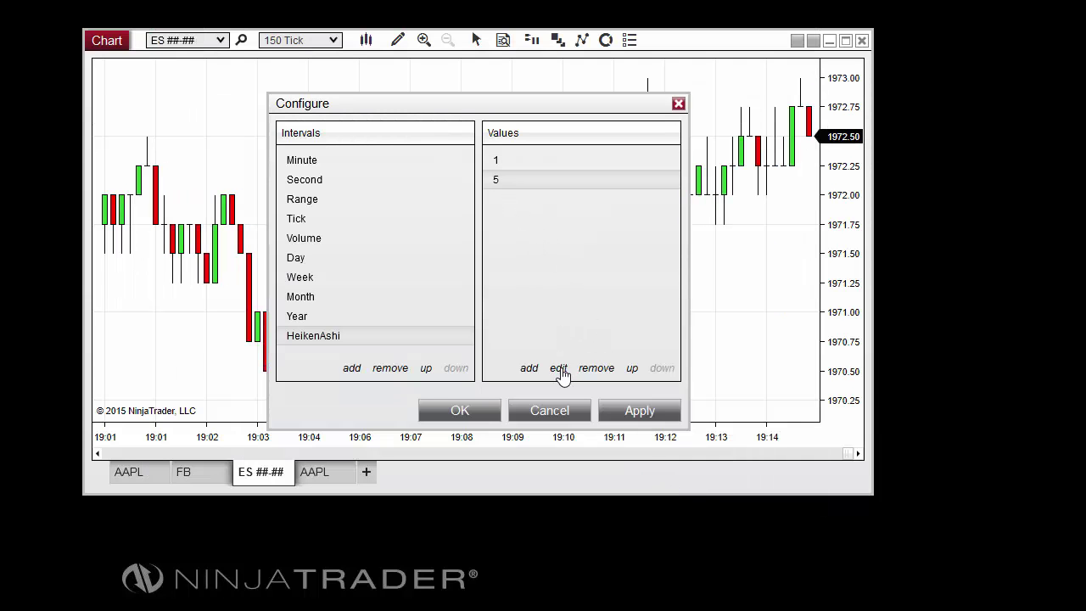
{"action": "left_click", "coordinate": [597, 370]}
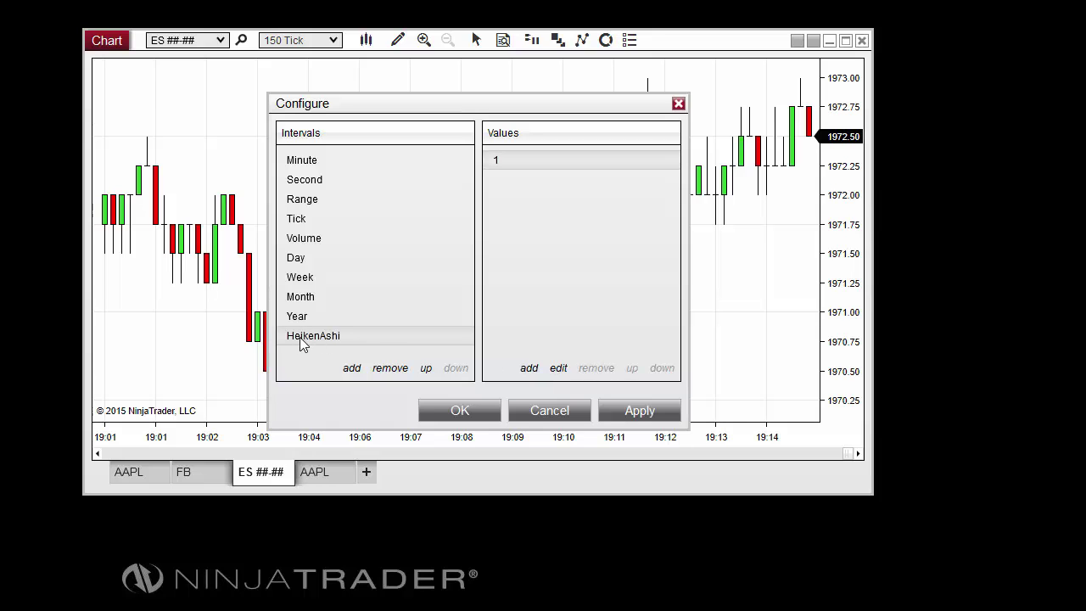
{"action": "left_click", "coordinate": [386, 371]}
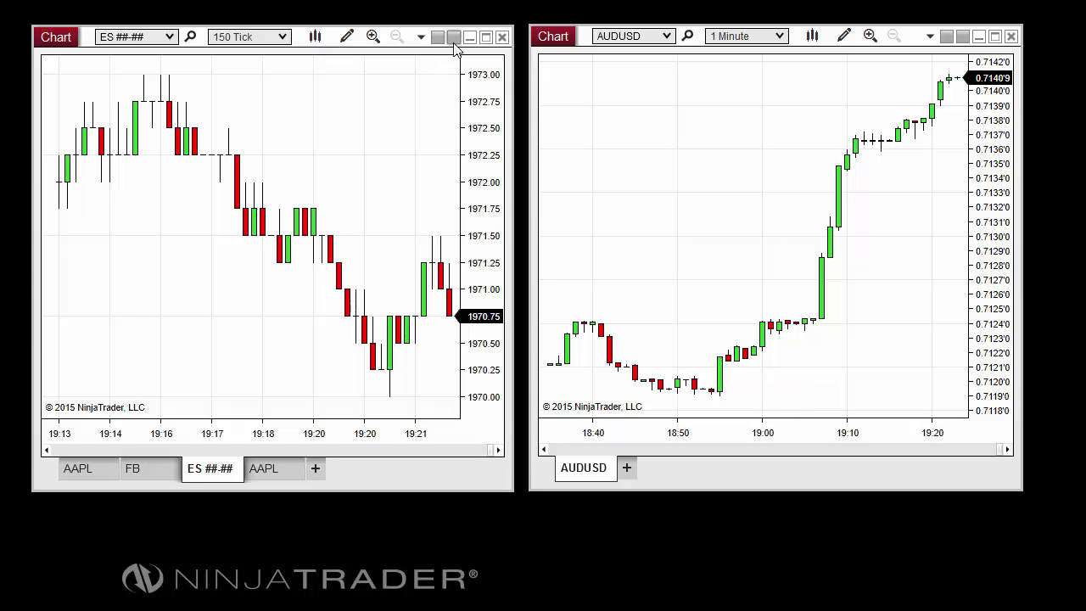
Step: Link the ES and AUDUSD charts by instrument using the gold link colour
{"action": "left_click", "coordinate": [454, 40]}
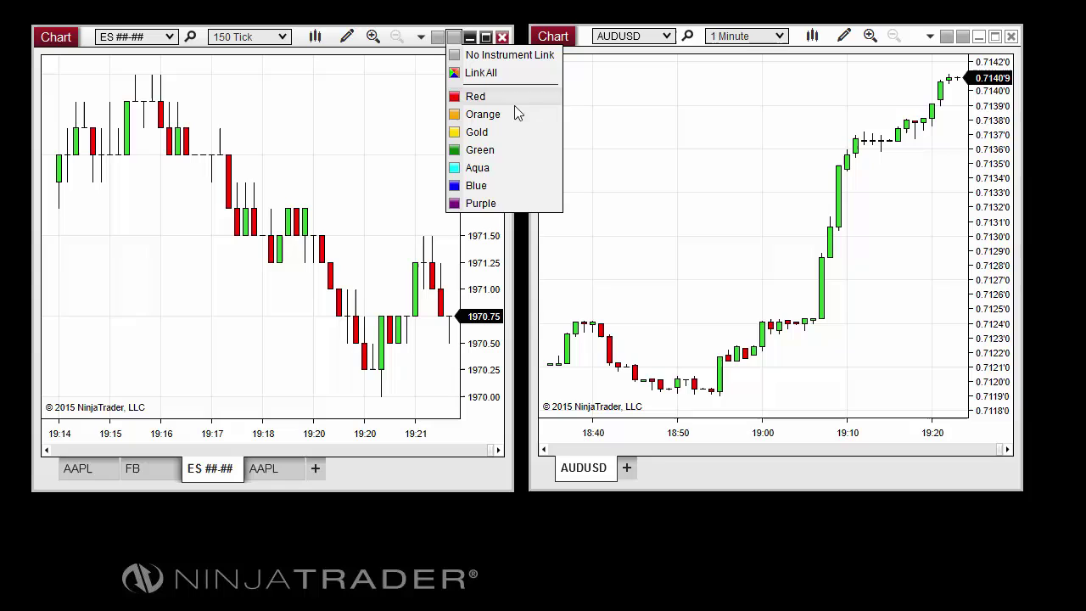
{"action": "left_click", "coordinate": [496, 134]}
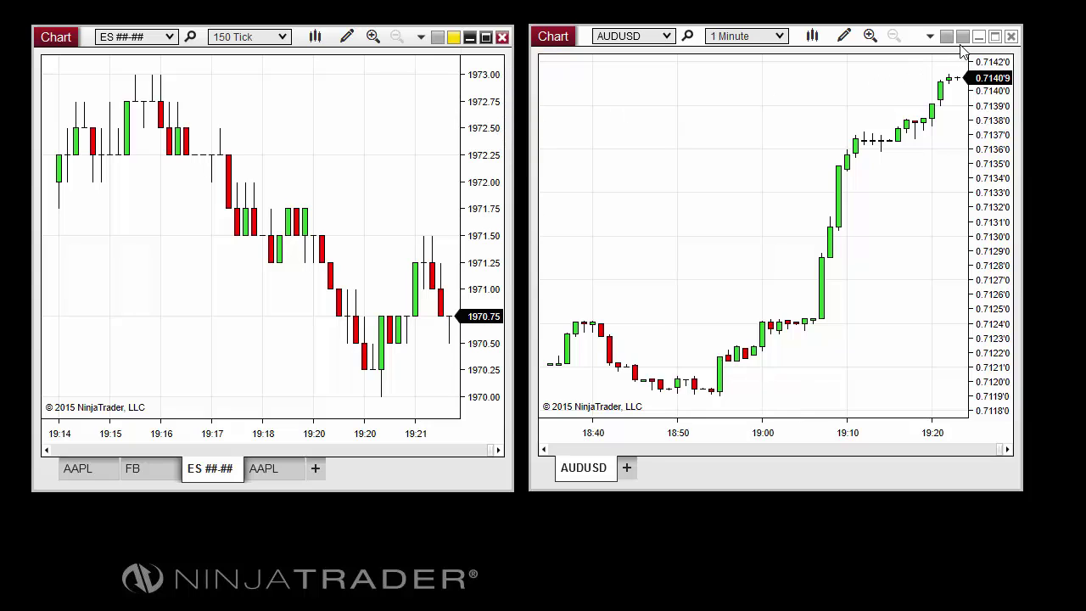
{"action": "left_click", "coordinate": [962, 37]}
{"action": "left_click", "coordinate": [989, 130]}
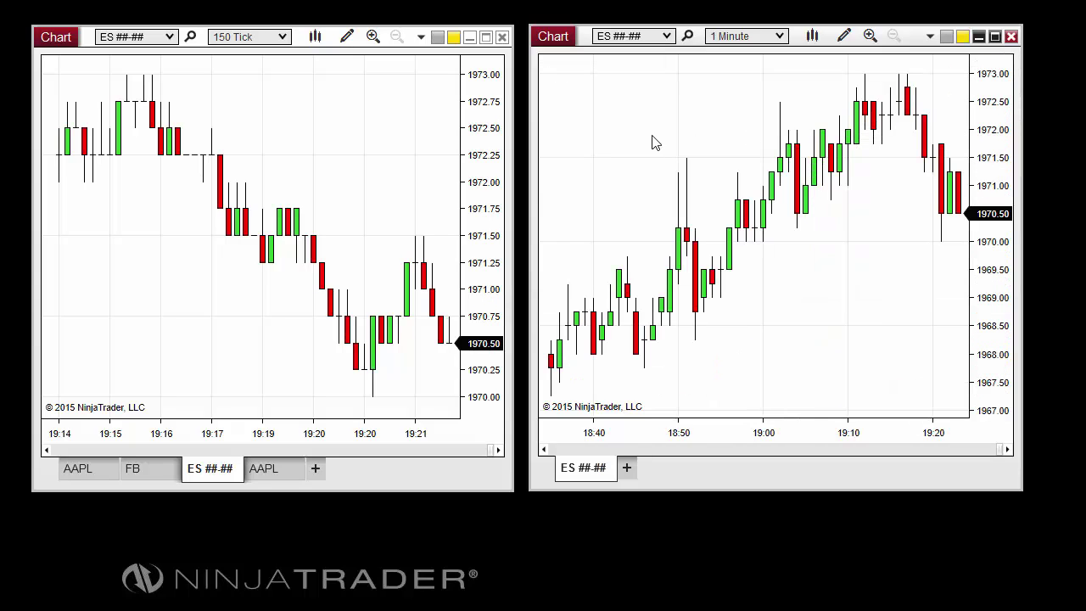
Step: Switch the gold-linked charts to AAPL
{"action": "type", "text": "AAPL"}
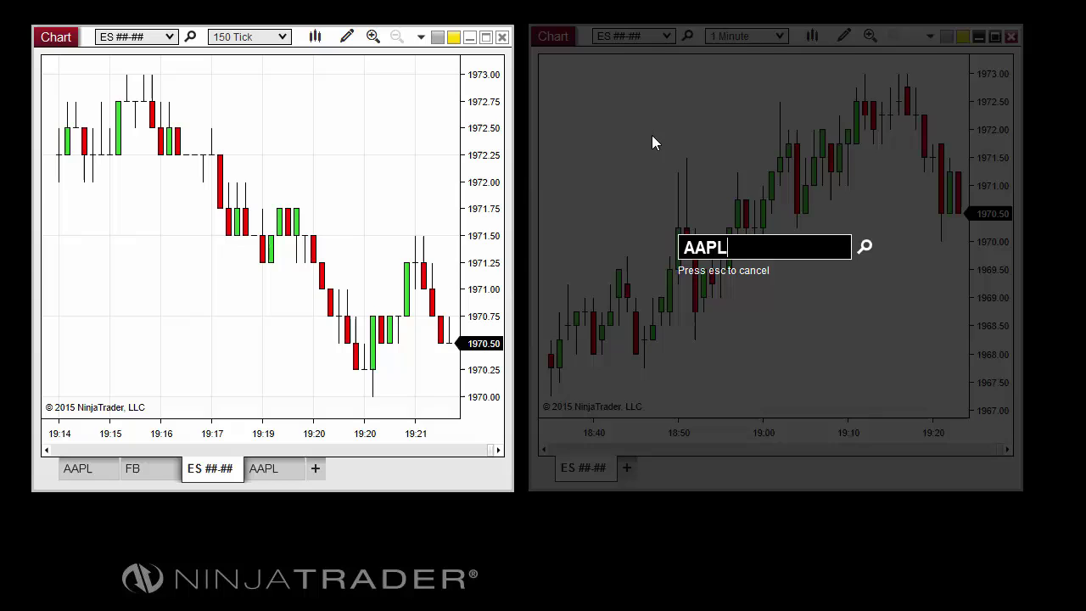
{"action": "key", "text": "Return"}
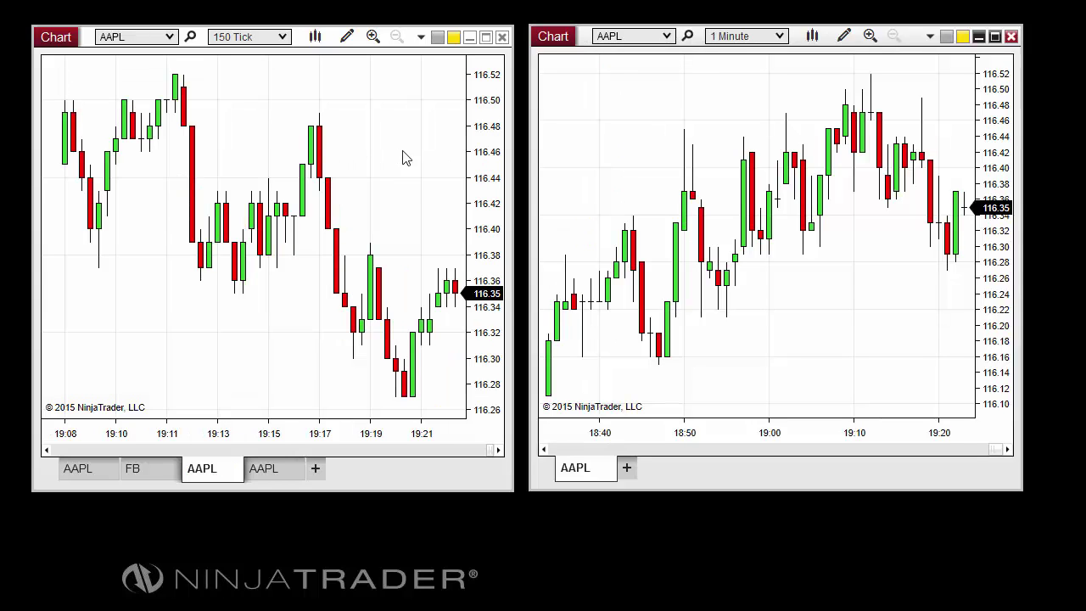
{"action": "left_click", "coordinate": [947, 36]}
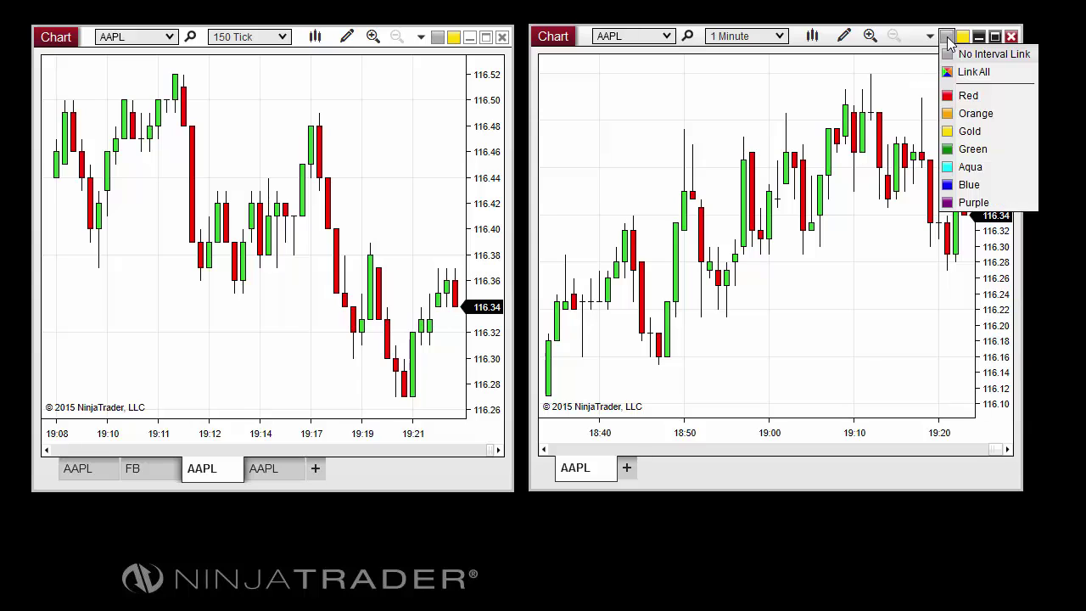
Step: Give the right and left AAPL charts a green interval link, putting both on 1 Minute
{"action": "left_click", "coordinate": [988, 150]}
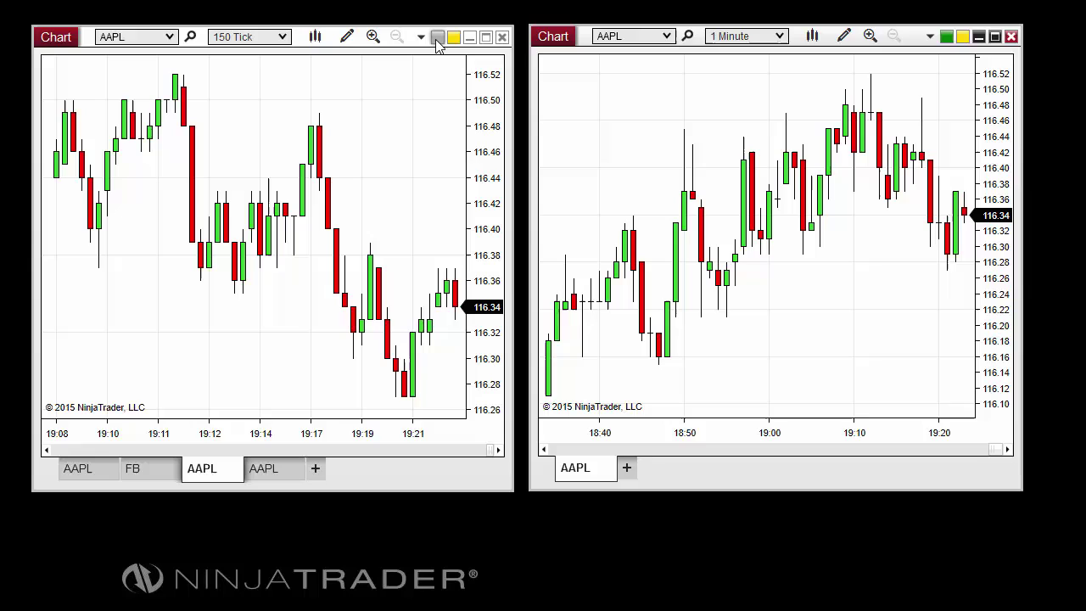
{"action": "left_click", "coordinate": [437, 38]}
{"action": "left_click", "coordinate": [463, 150]}
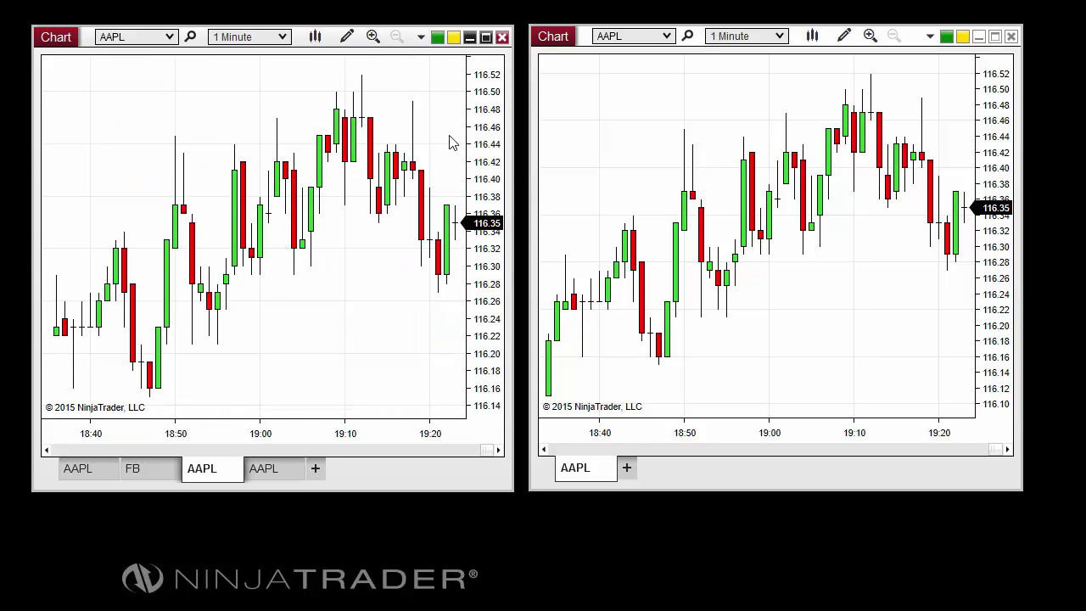
{"action": "left_click", "coordinate": [438, 39]}
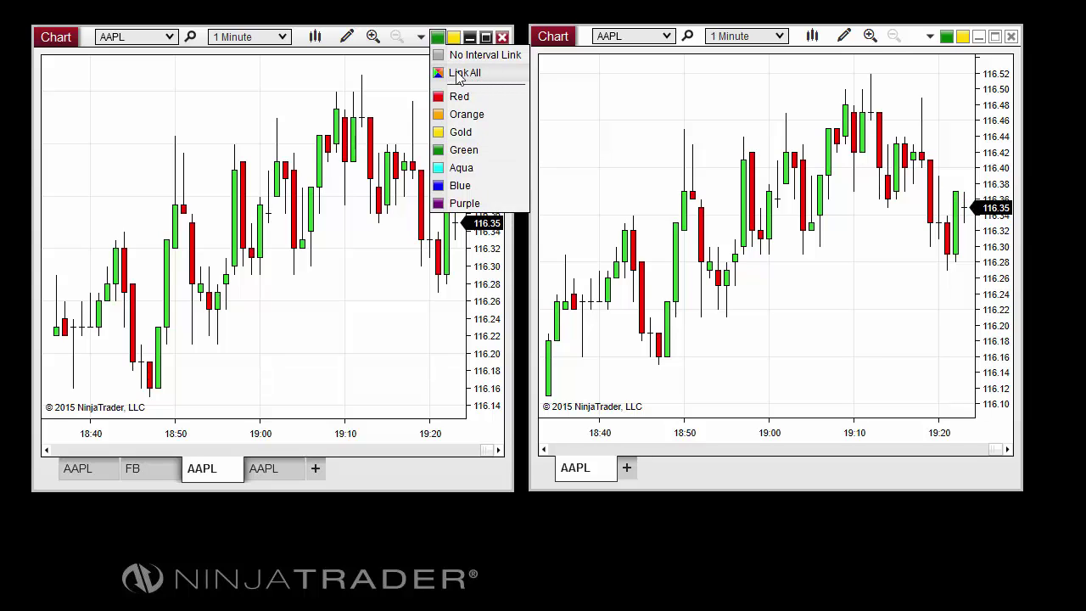
{"action": "left_click", "coordinate": [404, 80]}
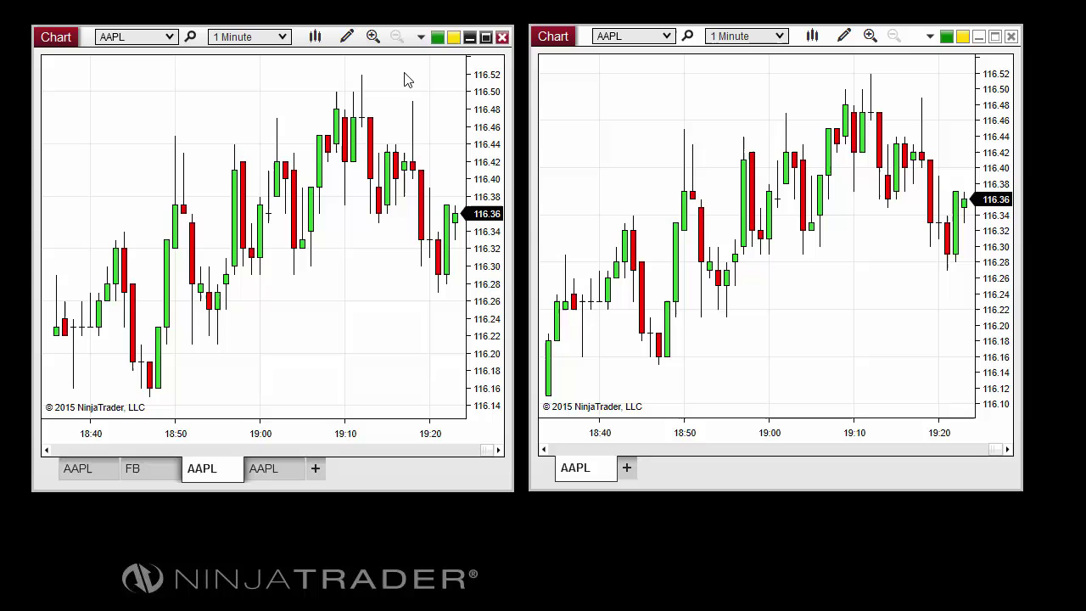